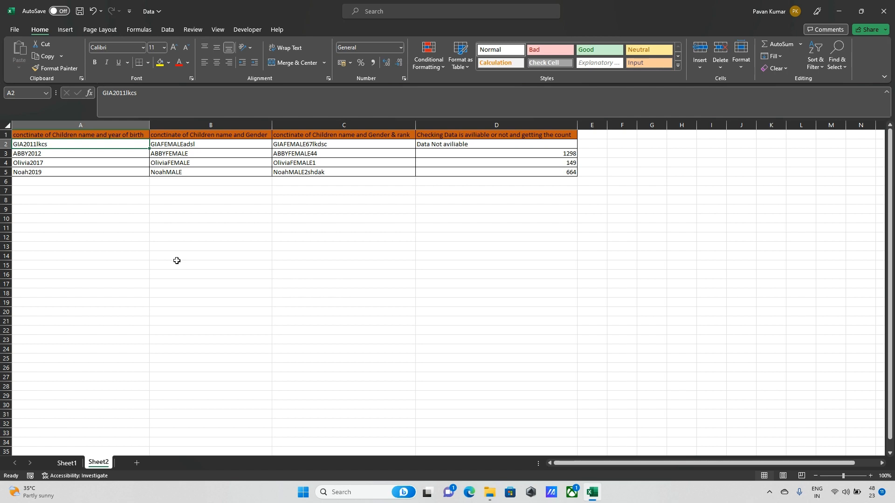
Inspect the nested IFERROR VLOOKUP formula in D2 of Sheet2, and check how far the Sheet1 records extend.
click(477, 145)
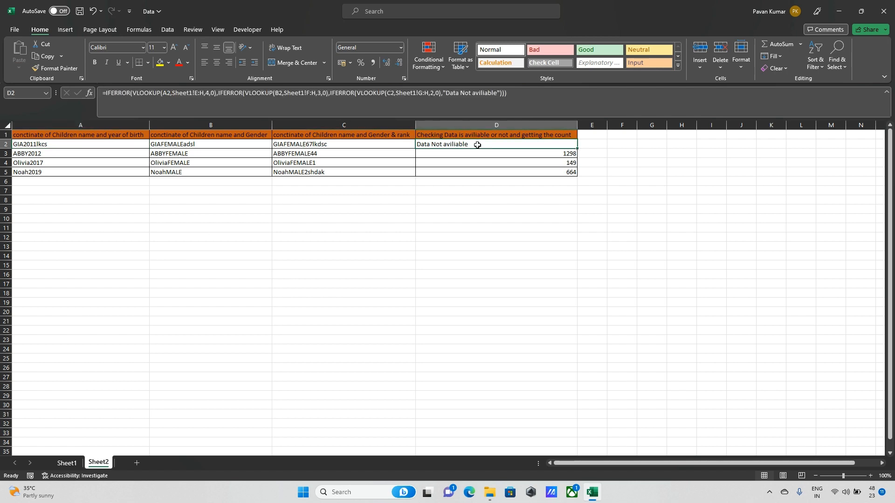
click(66, 463)
click(64, 320)
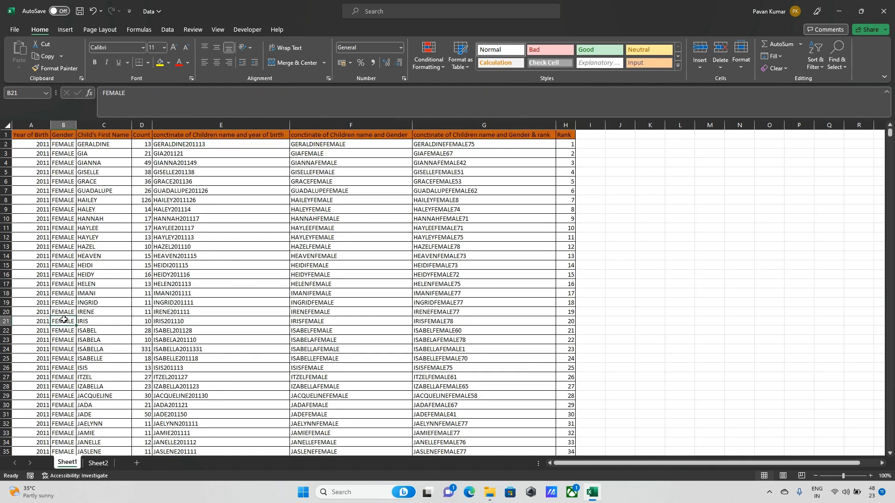
key(ctrl+Down)
key(Down)
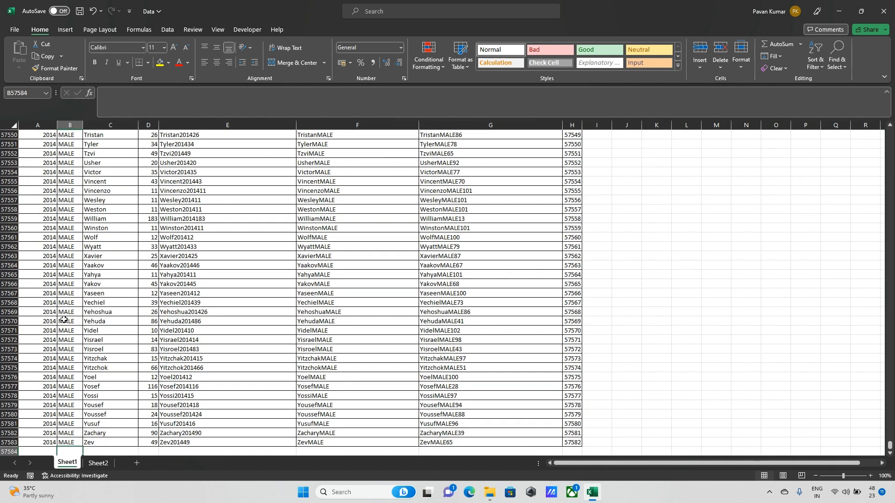
key(Up)
key(Left)
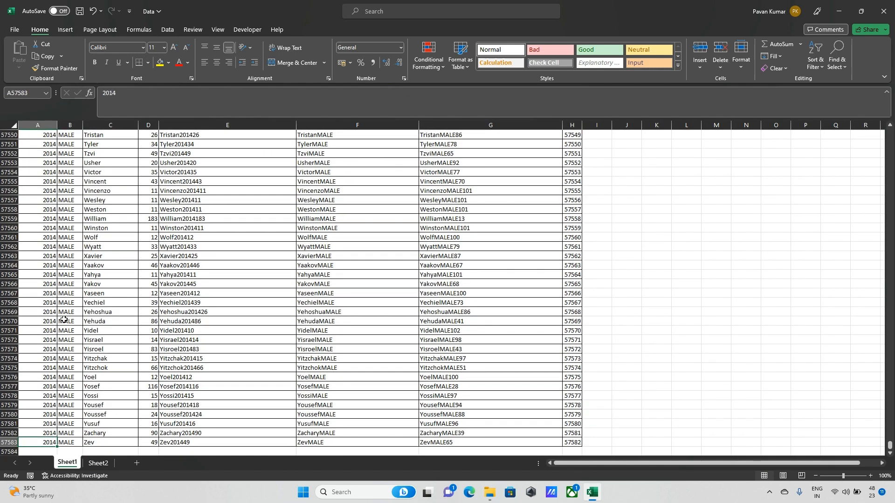
key(ctrl+Down)
key(Up)
key(Up)
key(Up)
key(Up)
key(Up)
key(Up)
key(Up)
key(Up)
key(Up)
key(ctrl+Up)
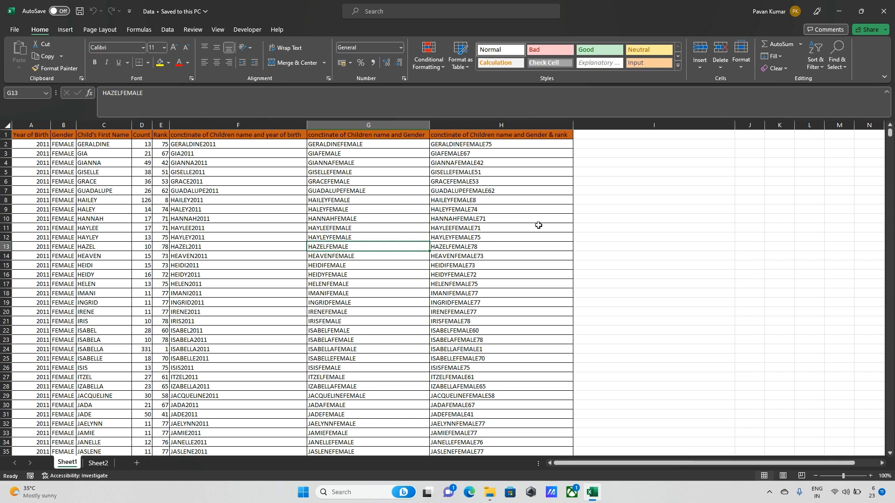
Go to the last record in Sheet1's Year of Birth column and return to A2.
click(36, 140)
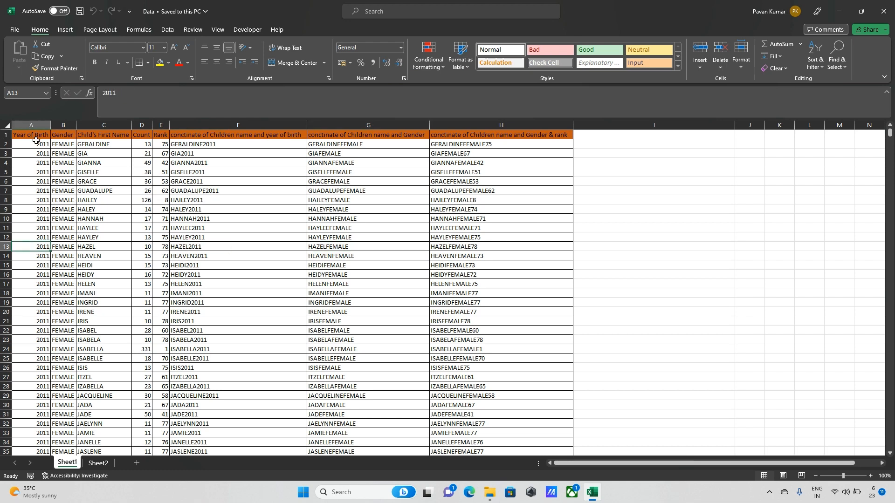
key(ctrl+Down)
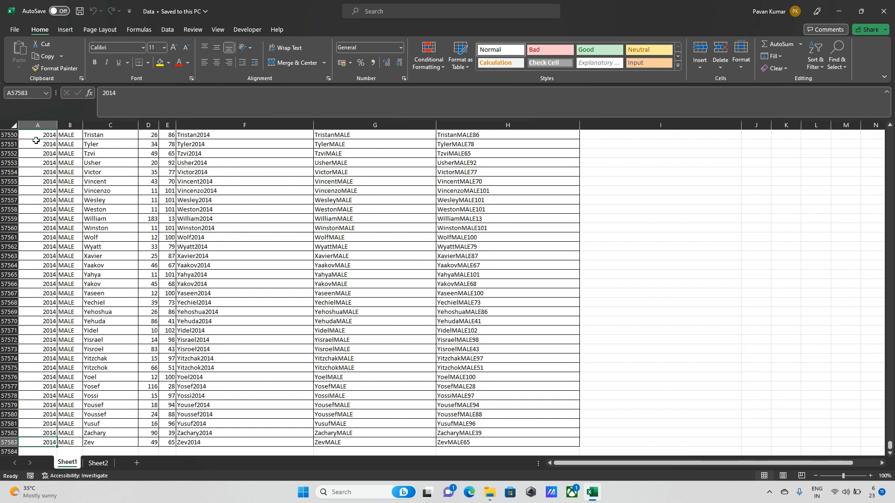
key(ctrl+Up)
click(36, 142)
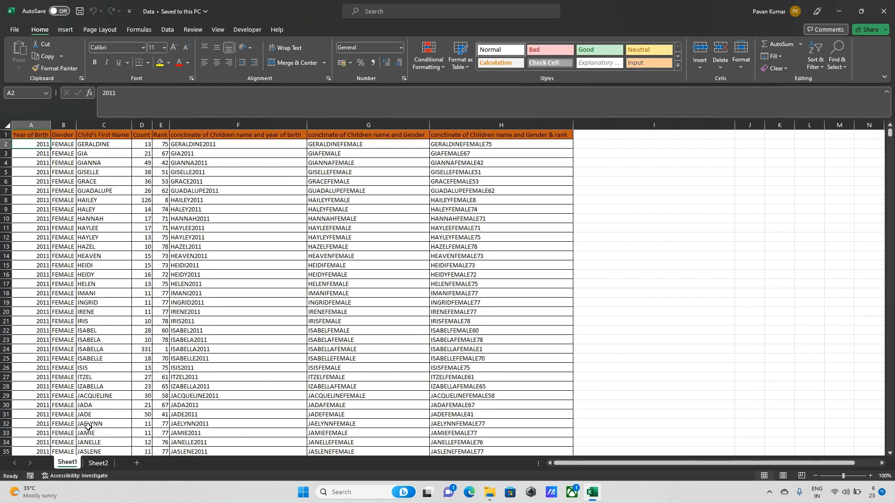
Review the lookup table A2:D5 on Sheet2, including the empty availability and count cells D2:D5.
click(98, 465)
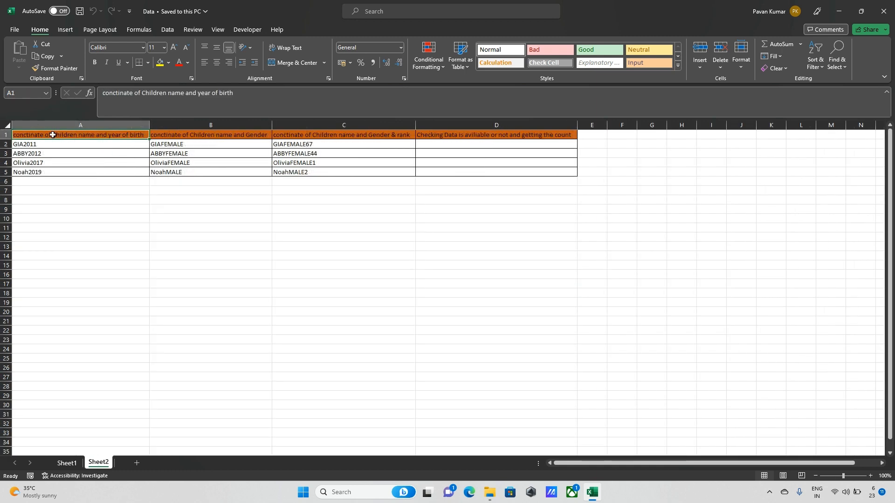
drag(59, 145, 448, 176)
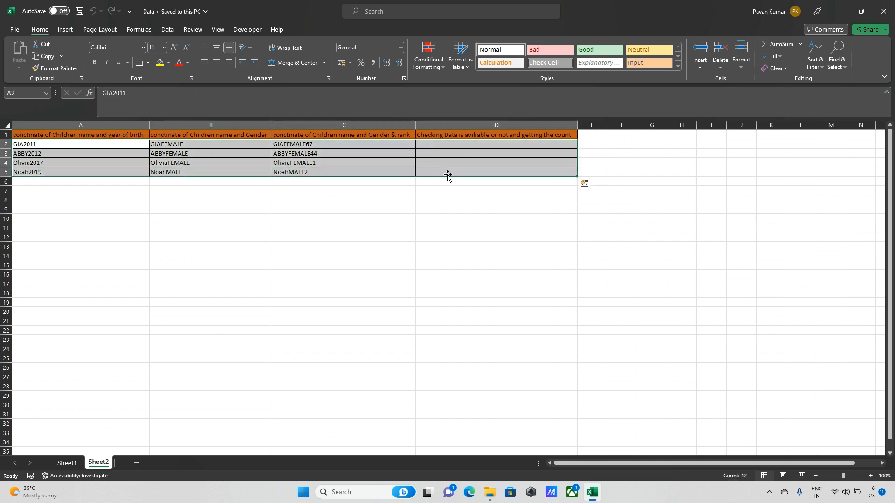
click(525, 171)
key(ctrl+Up)
key(ctrl+Left)
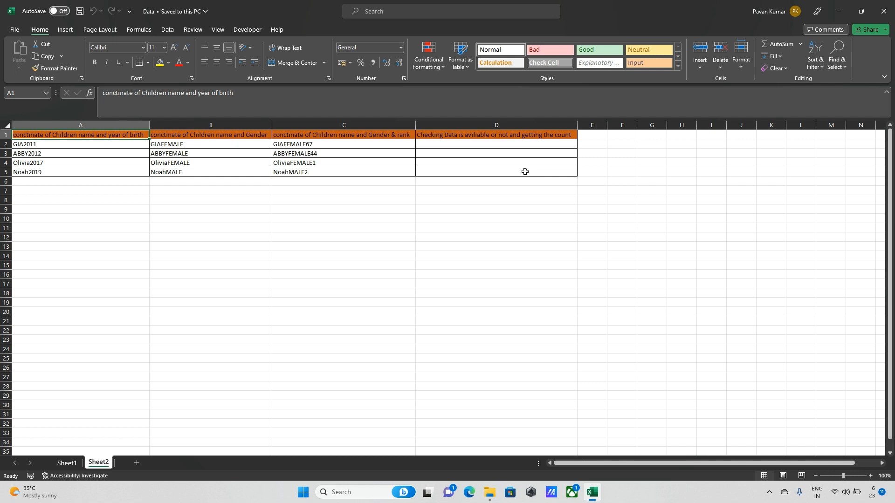
drag(458, 146, 458, 173)
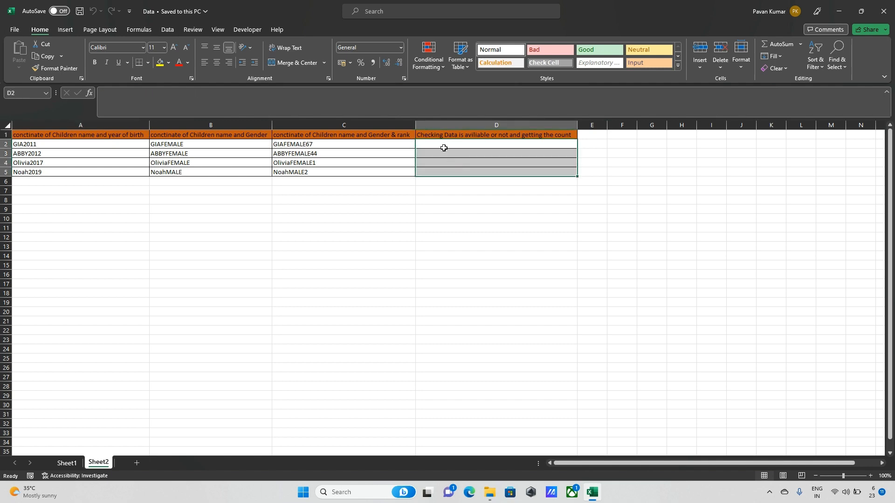
Examine the Sheet1 headers and the three concatenated key columns F to H, including the first record's keys in F2:H2.
click(67, 463)
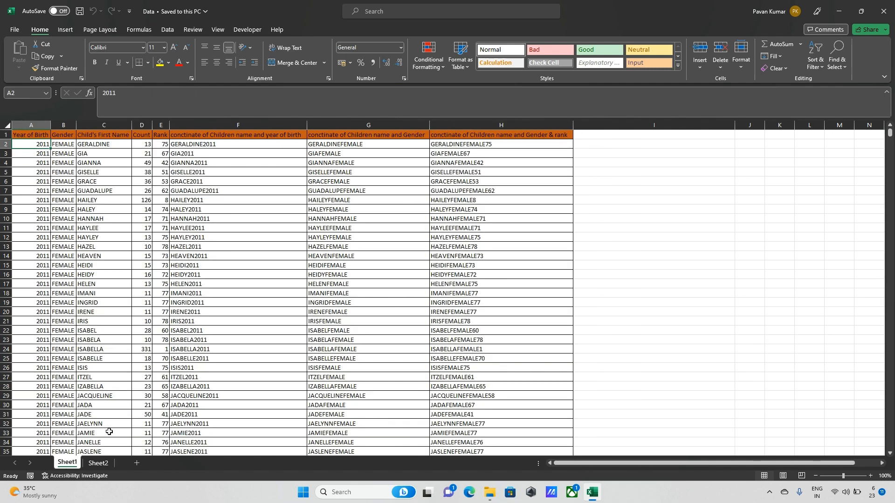
click(36, 134)
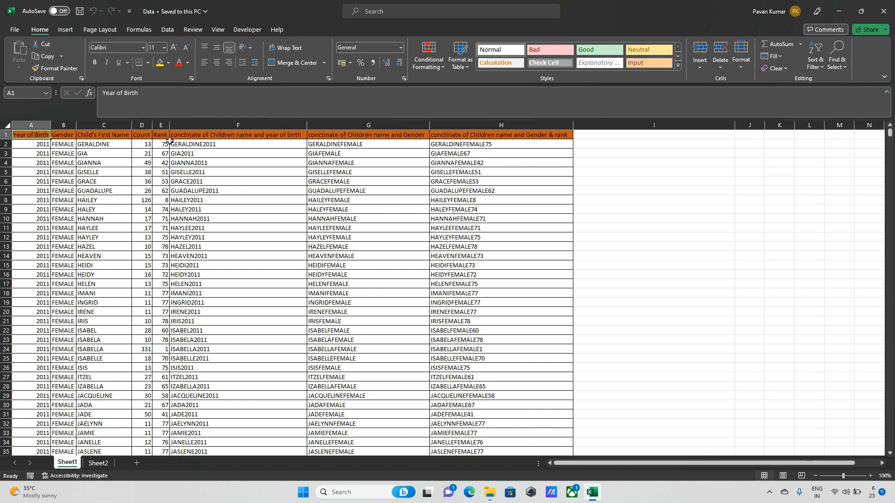
drag(210, 134, 473, 134)
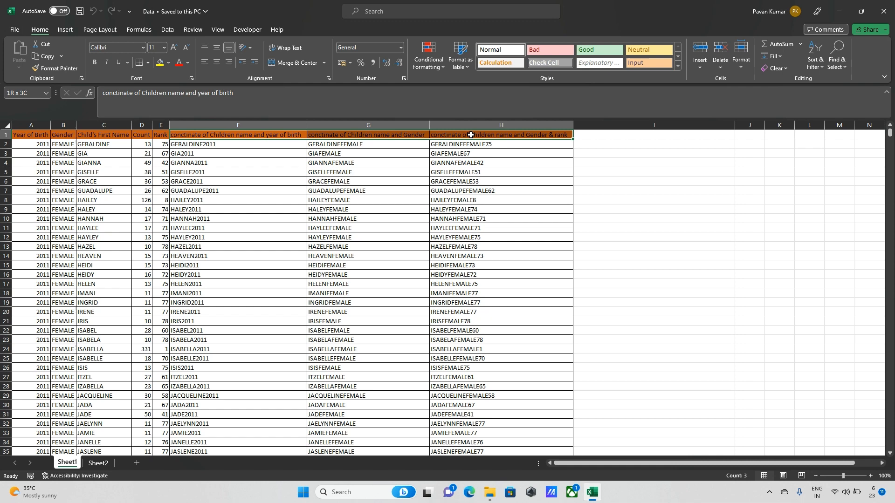
click(239, 143)
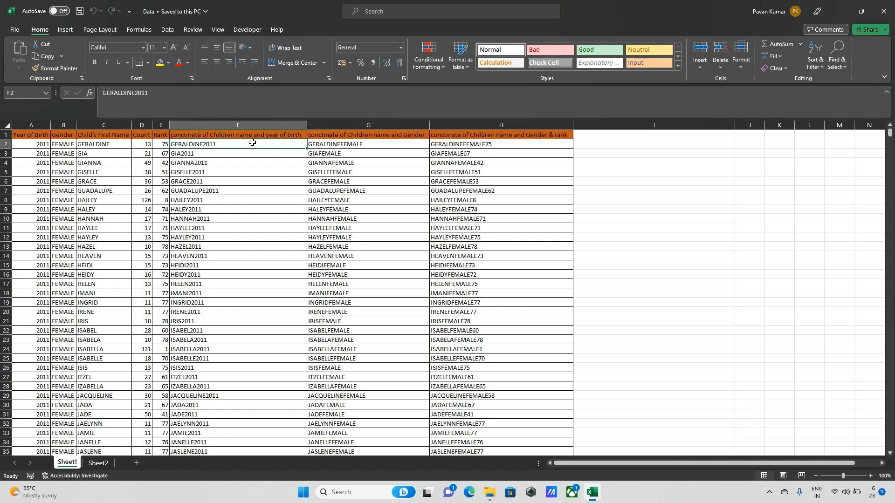
click(338, 146)
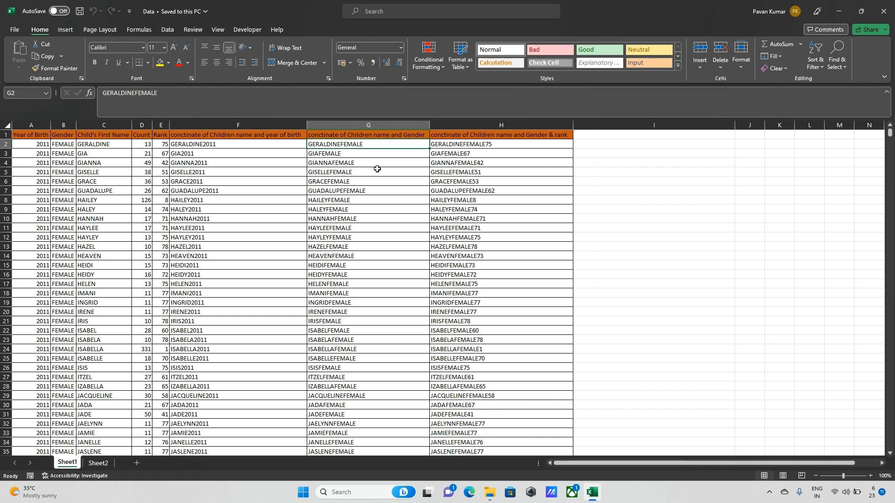
click(469, 144)
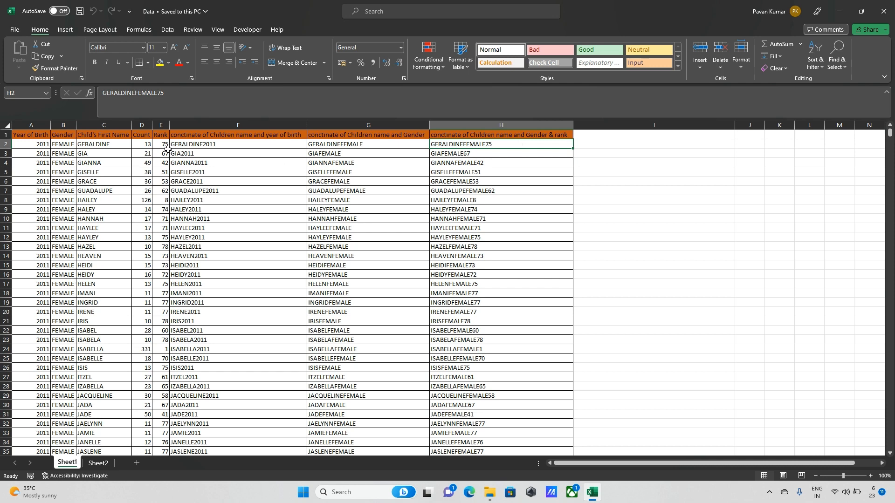
drag(260, 144, 459, 144)
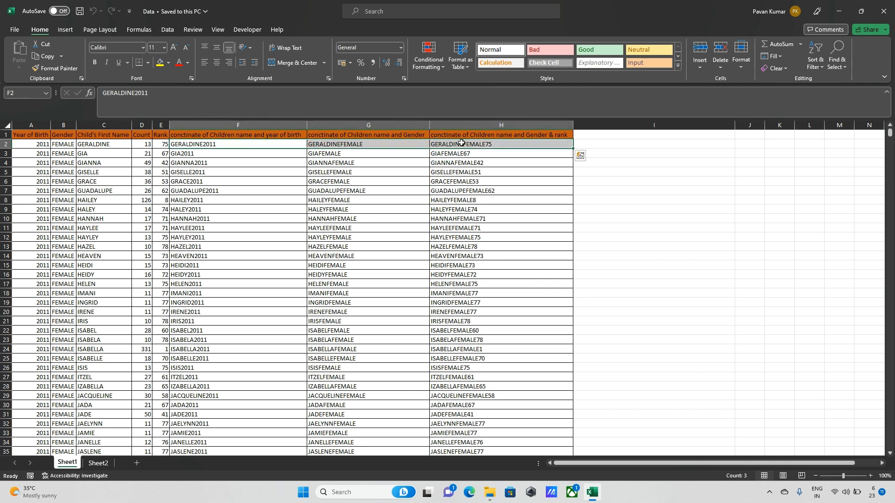
Review the concatenated lookup keys in columns A to C on Sheet2, focusing on the name and year of birth keys in A2:A5.
click(98, 463)
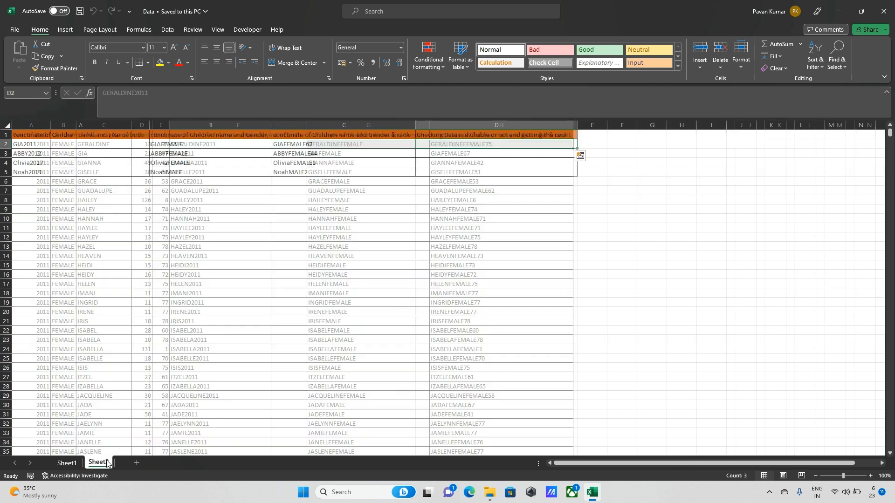
drag(59, 146, 301, 180)
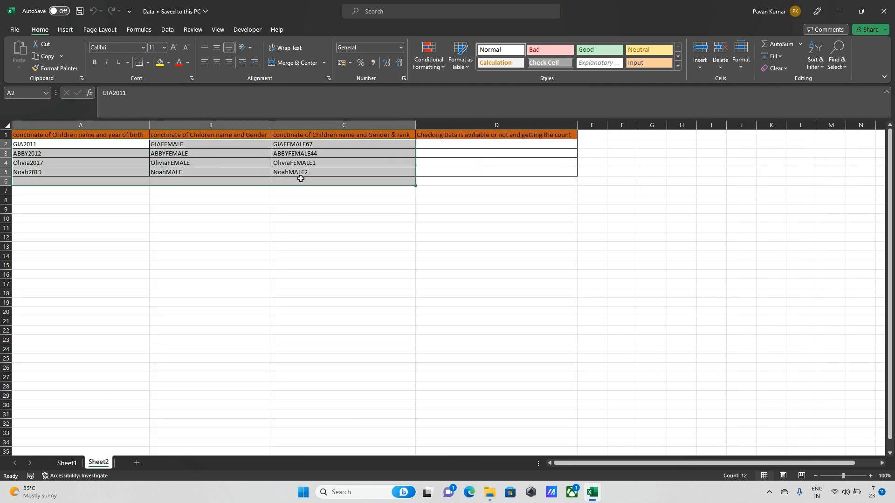
click(97, 135)
click(87, 122)
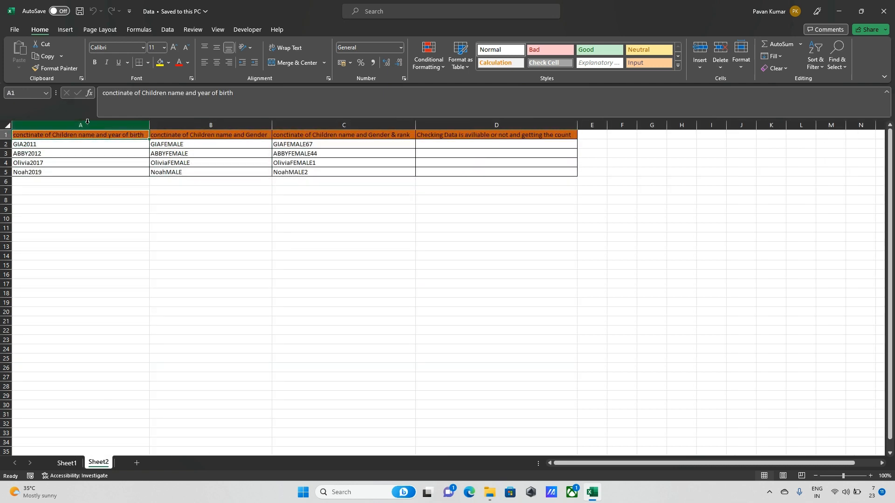
drag(63, 143, 62, 171)
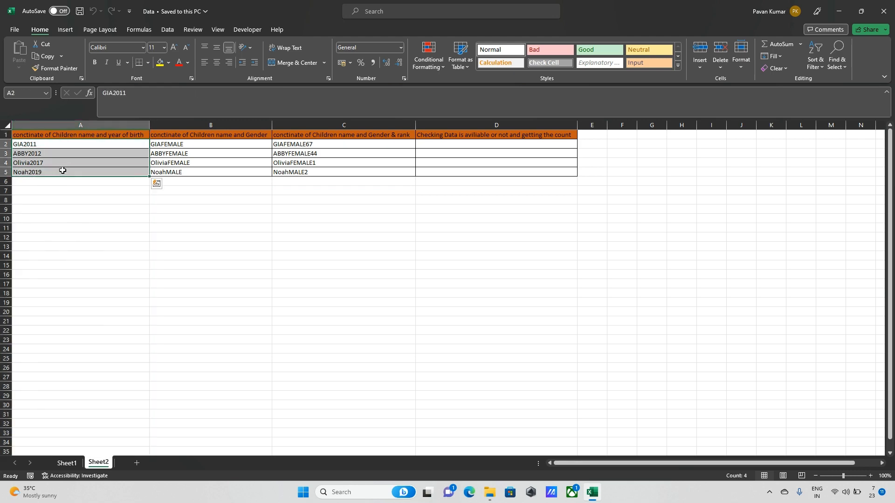
Examine Sheet1's Rank values, the name and year of birth keys in column F, and the name and gender keys in column G.
click(67, 463)
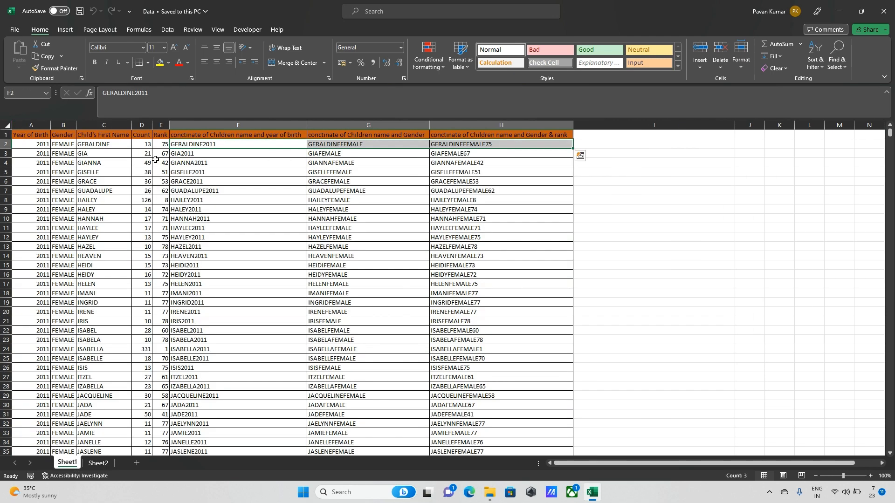
drag(161, 144, 163, 215)
click(203, 144)
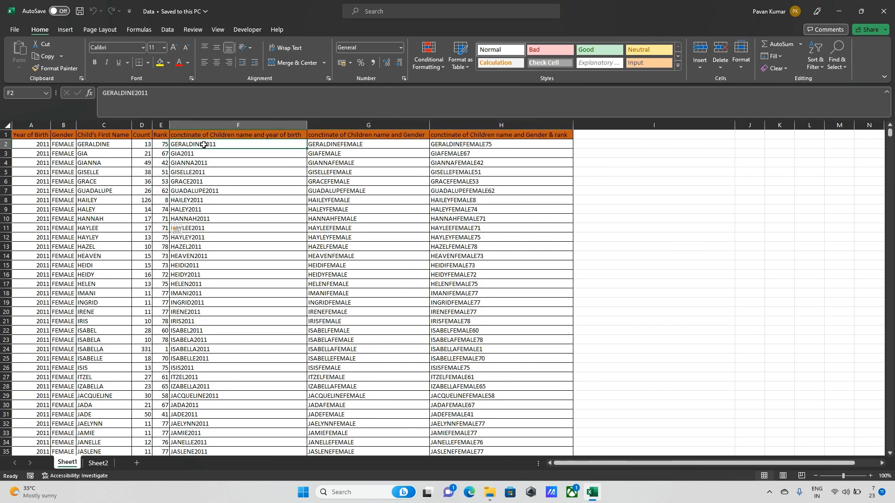
click(196, 126)
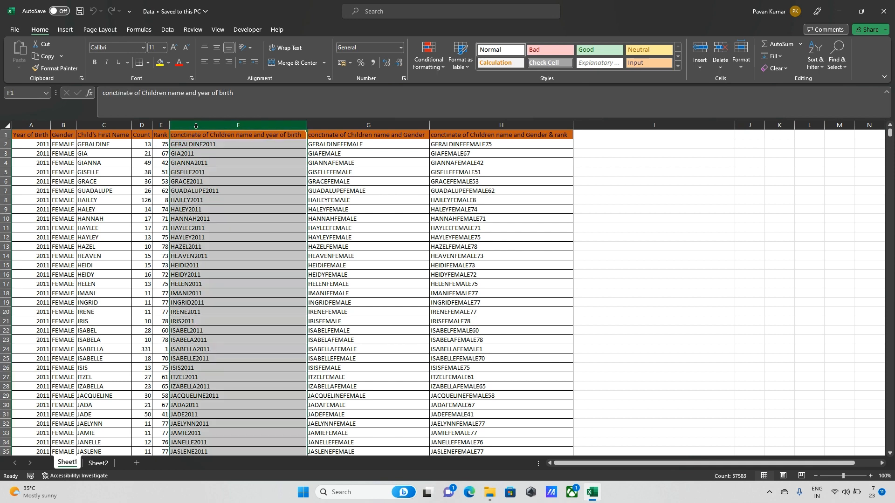
click(338, 127)
drag(338, 145, 339, 303)
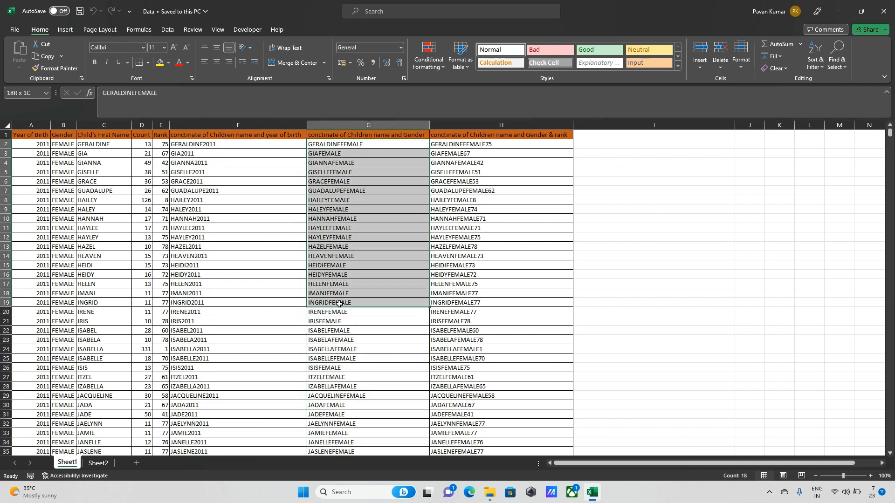
Check Sheet2's name and gender column, its name, gender and rank header, and the key values below the headers.
click(98, 464)
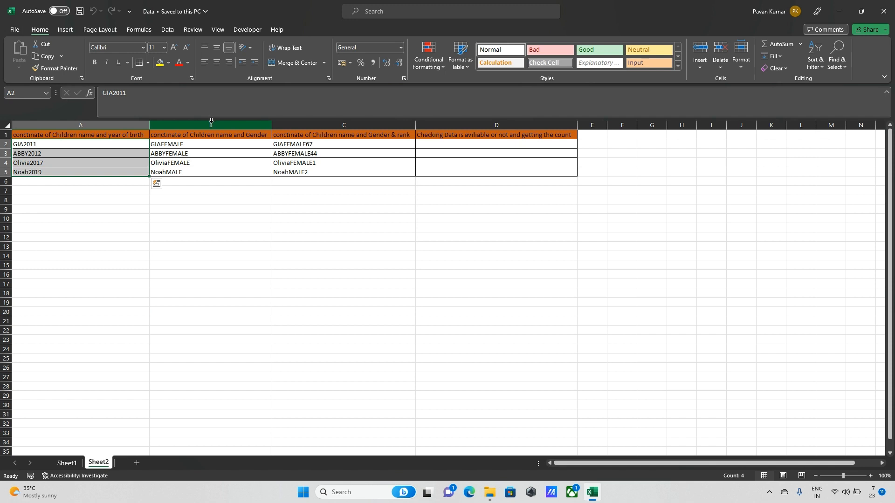
click(211, 124)
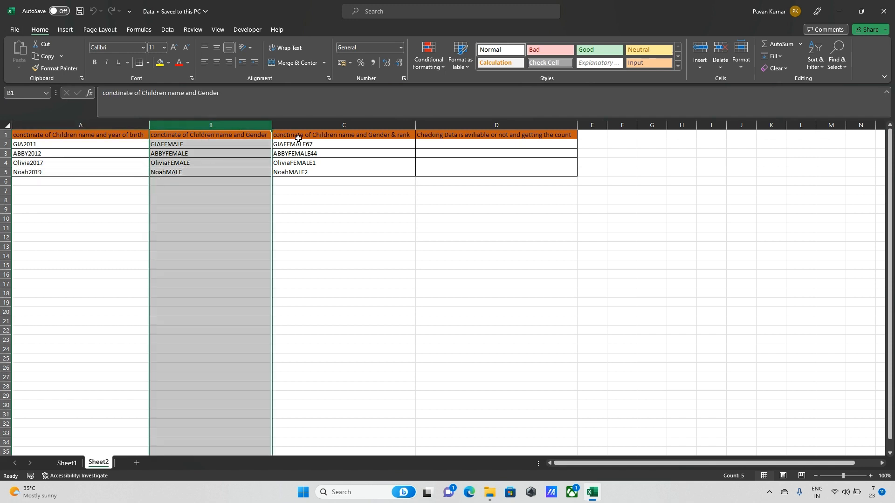
click(299, 137)
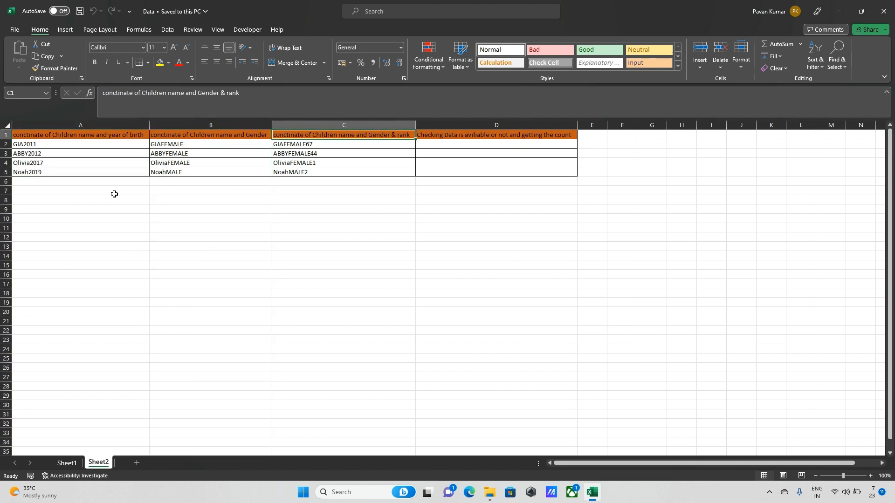
drag(103, 147, 345, 188)
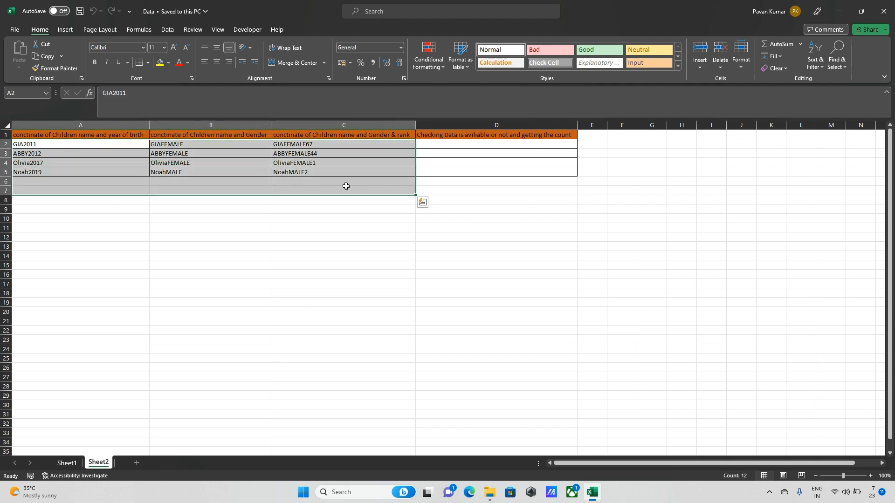
Compare the first name and year of birth key in Sheet1's F2 with the result cell D2 on Sheet2, and return to Sheet1.
click(73, 461)
click(215, 143)
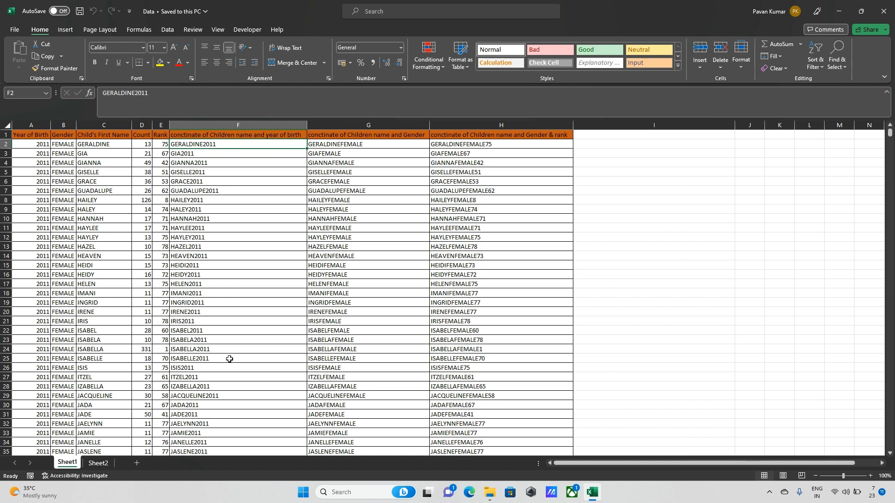
click(87, 464)
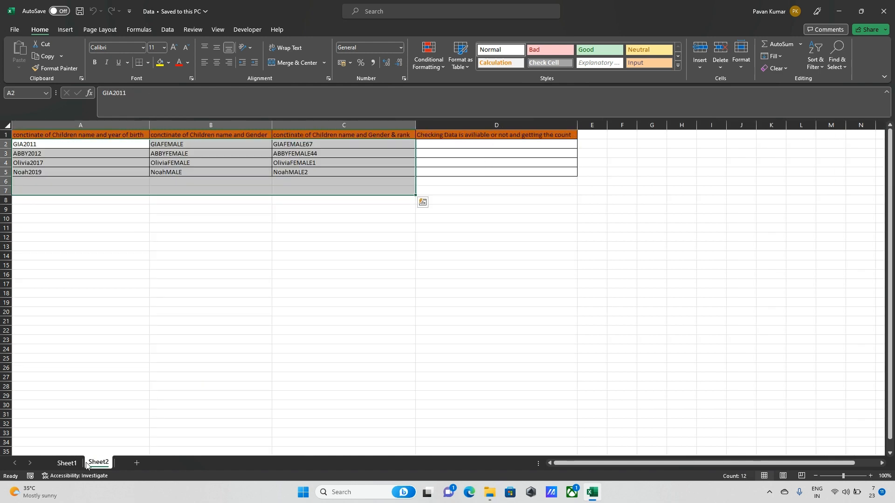
click(432, 148)
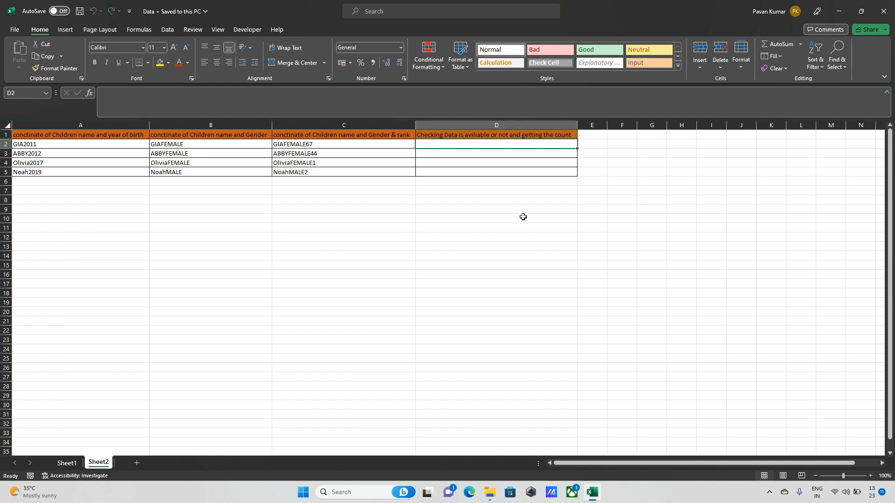
click(73, 464)
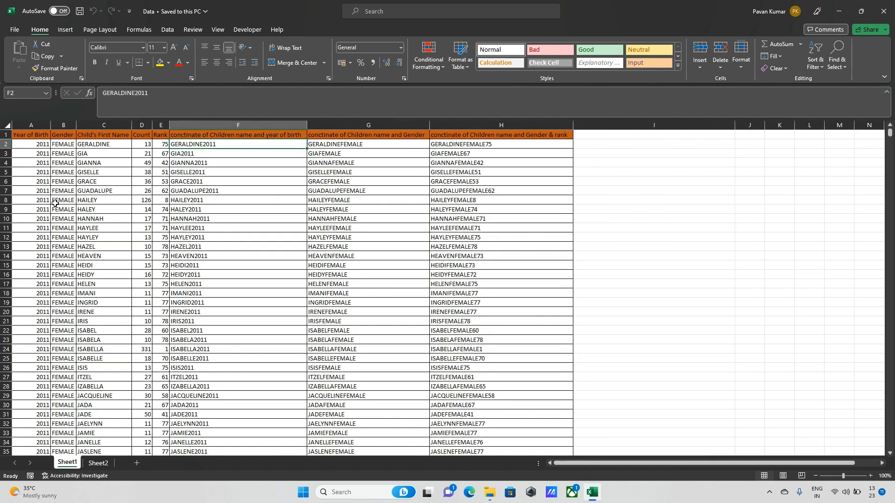
Examine Sheet1's source data in A2:F14 and the concatenated keys in columns G and H, and return to Sheet2.
drag(36, 146, 283, 259)
drag(323, 145, 489, 230)
click(99, 464)
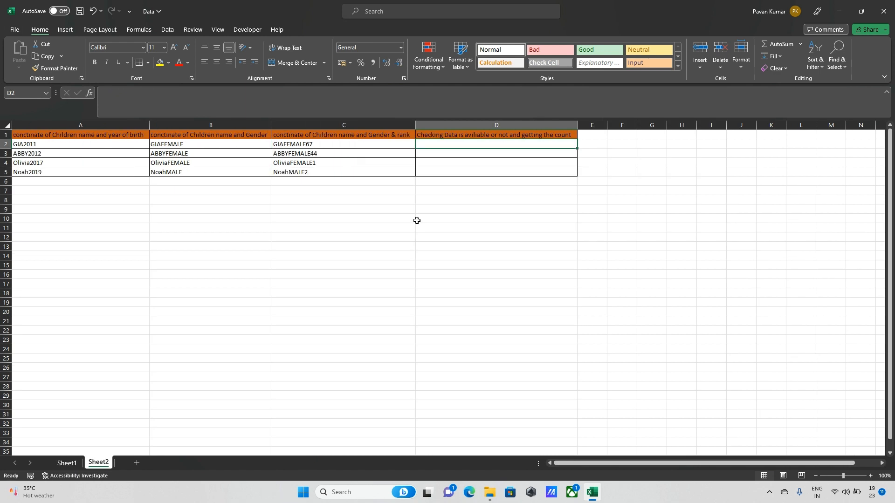
Enter =VLOOKUP(A2,Sheet1!E:H,4,0) in D2 on Sheet2 to look up the name and year of birth key.
text(=vl)
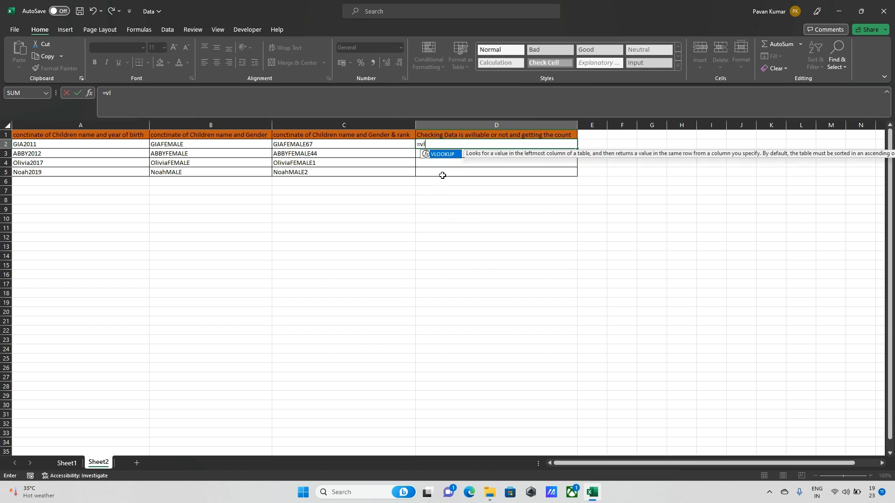
key(Tab)
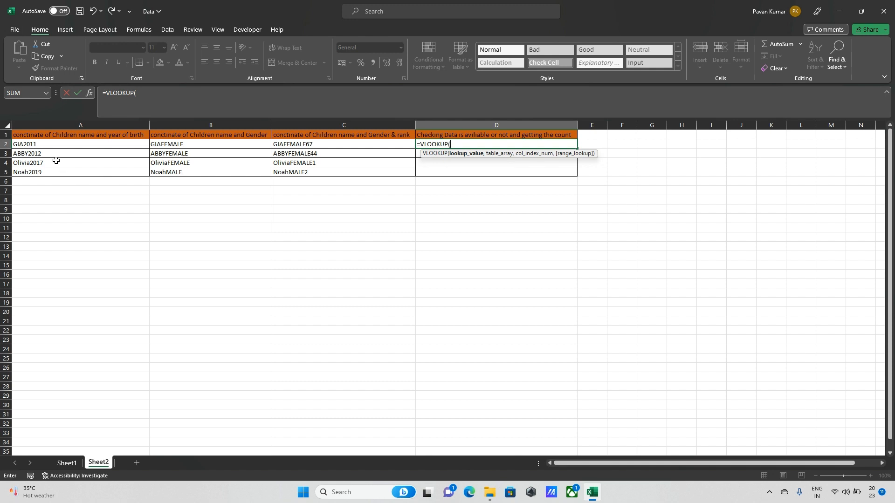
click(44, 147)
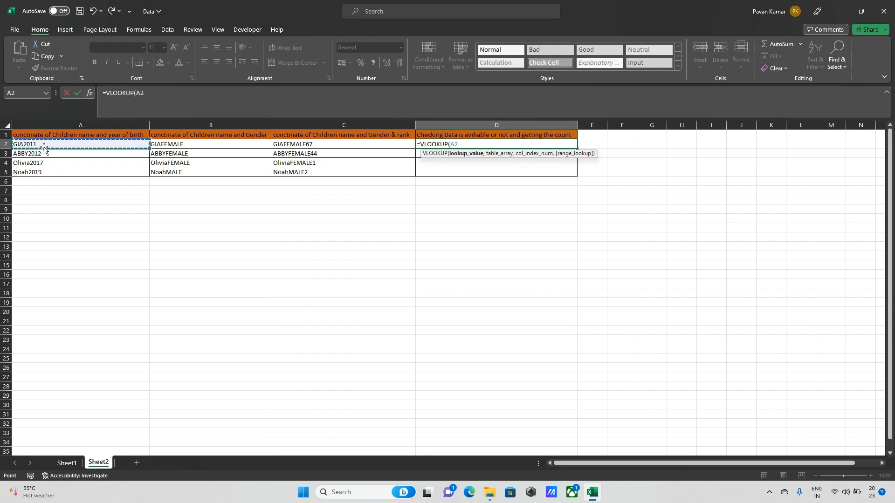
text(,)
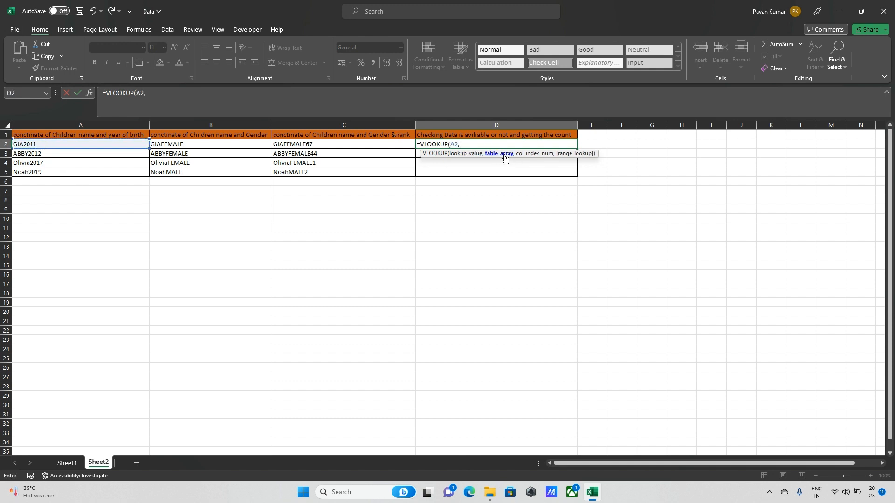
click(67, 463)
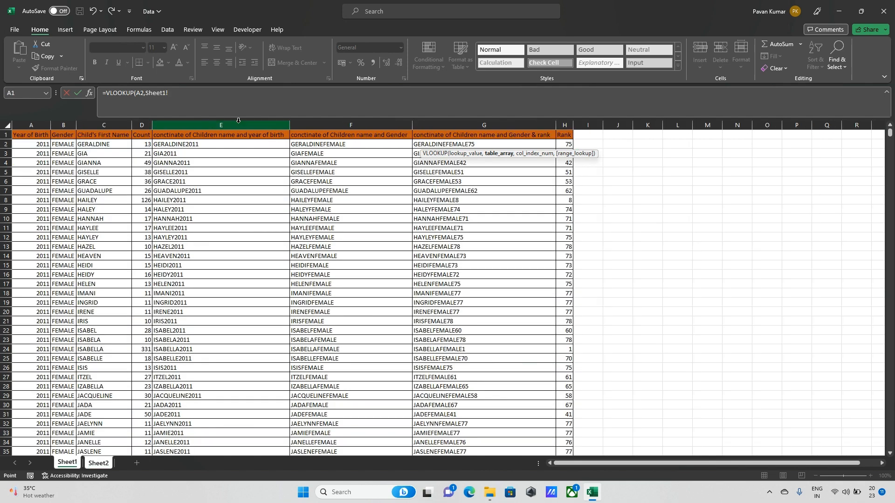
drag(220, 120, 564, 125)
text(,4)
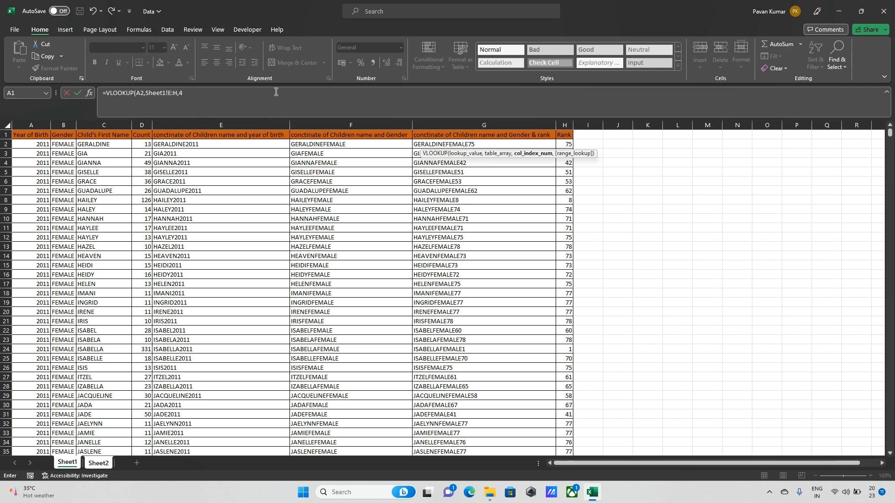
text(,0)
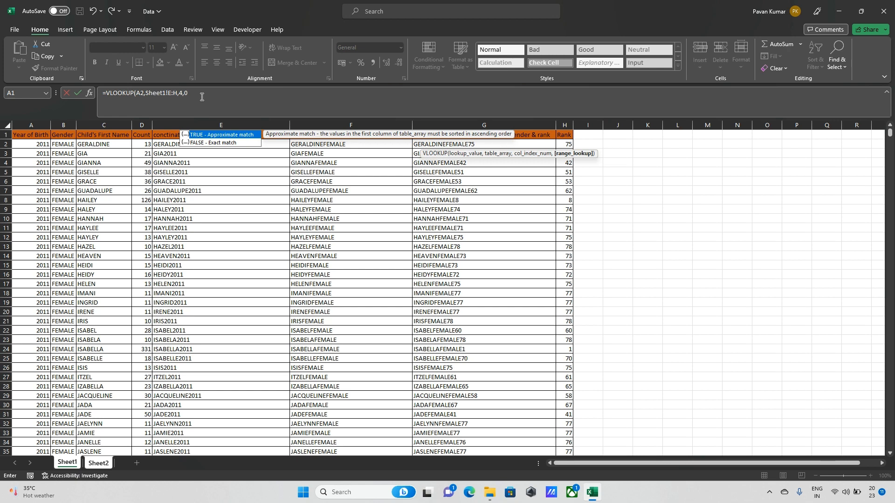
text())
key(Return)
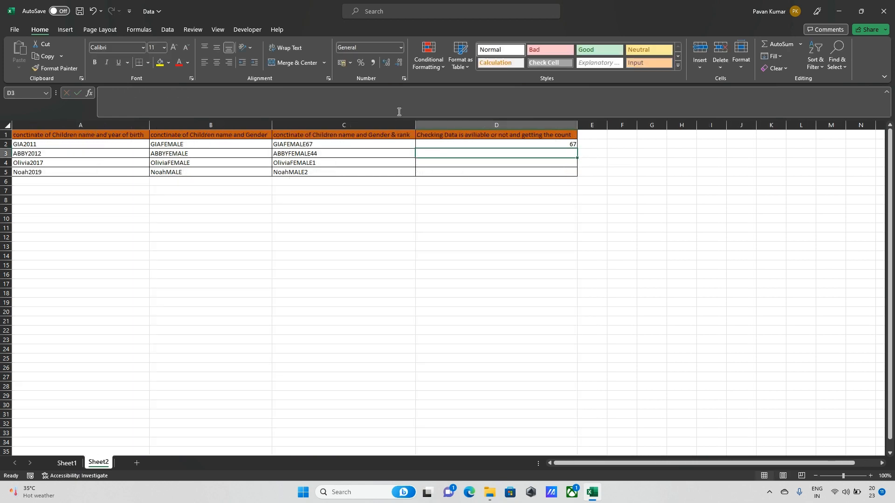
Check the lookup result in D2, add filters to Sheet1's headers and filter the Rank column to 67.
click(503, 144)
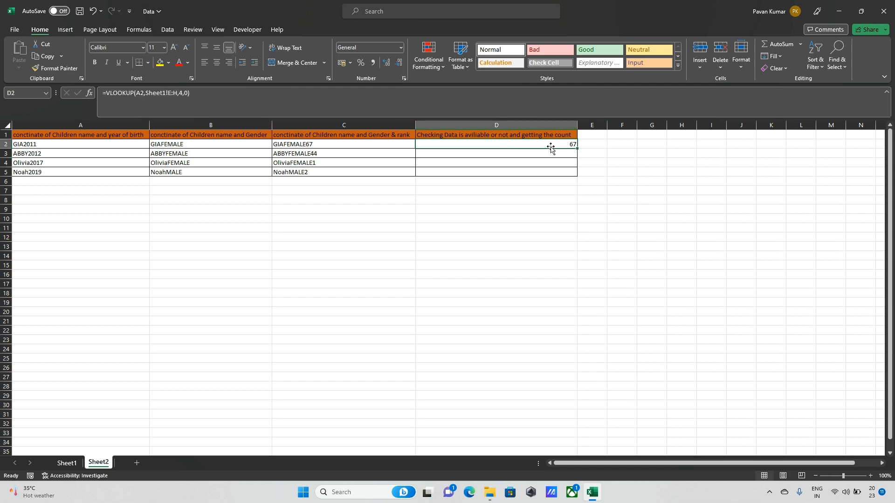
click(66, 465)
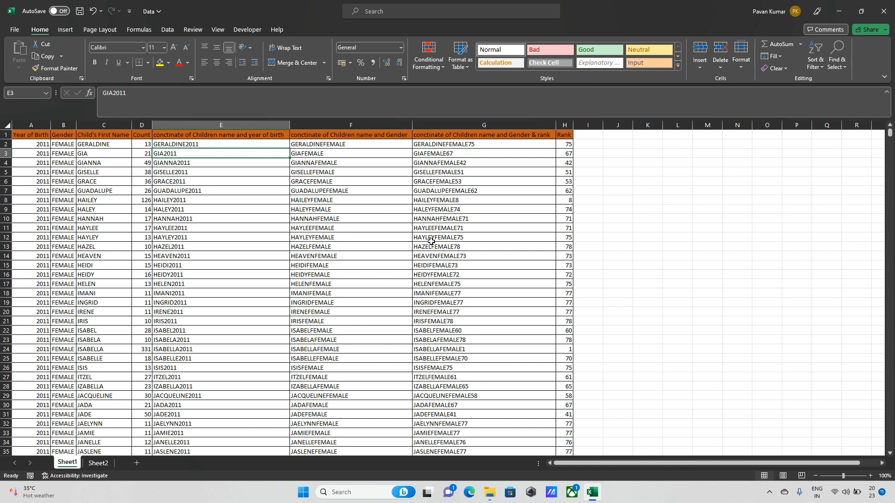
key(ctrl+shift+l)
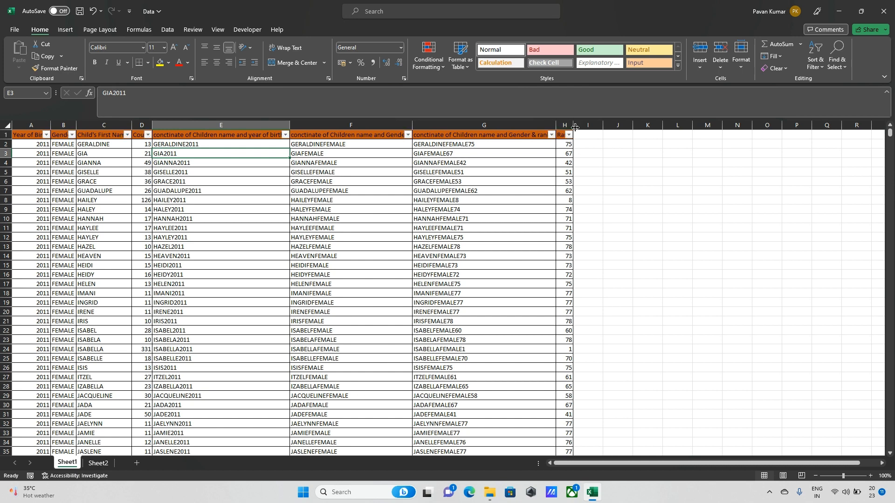
click(565, 143)
click(569, 135)
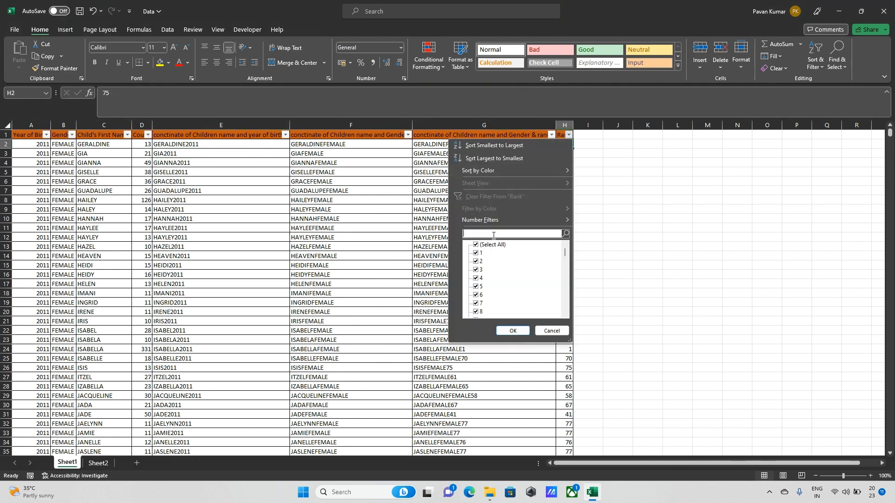
text(67)
key(Return)
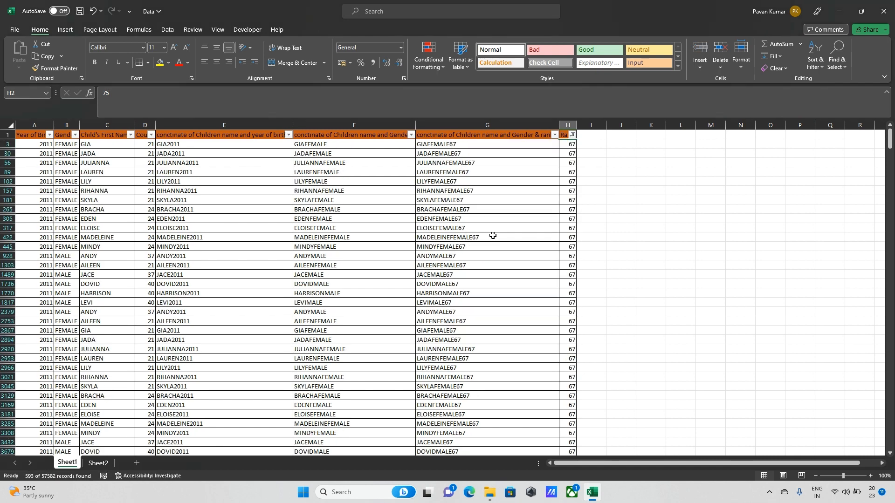
Compare the key in Sheet2's A2 with the matching GIA2011 key in Sheet1's filtered rows.
click(104, 464)
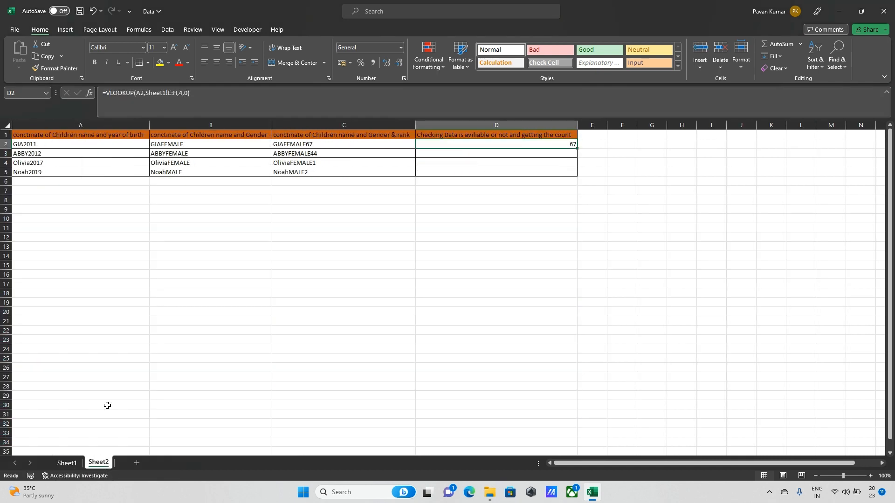
click(67, 145)
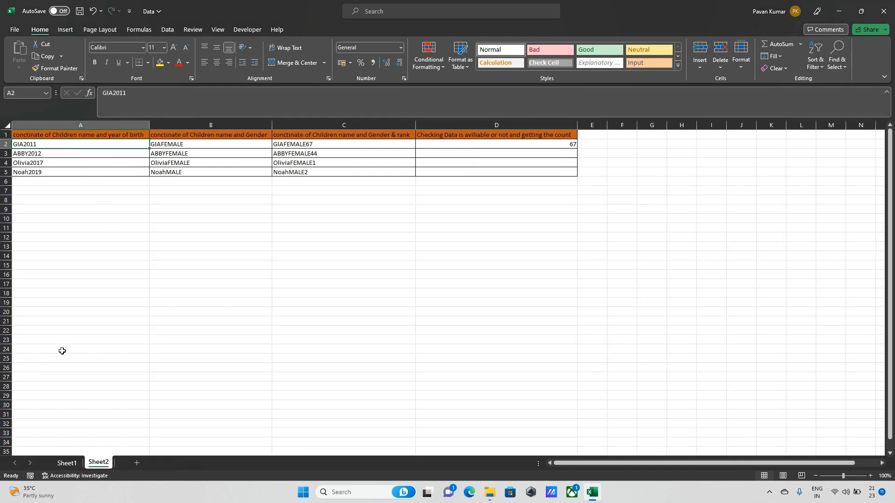
click(67, 463)
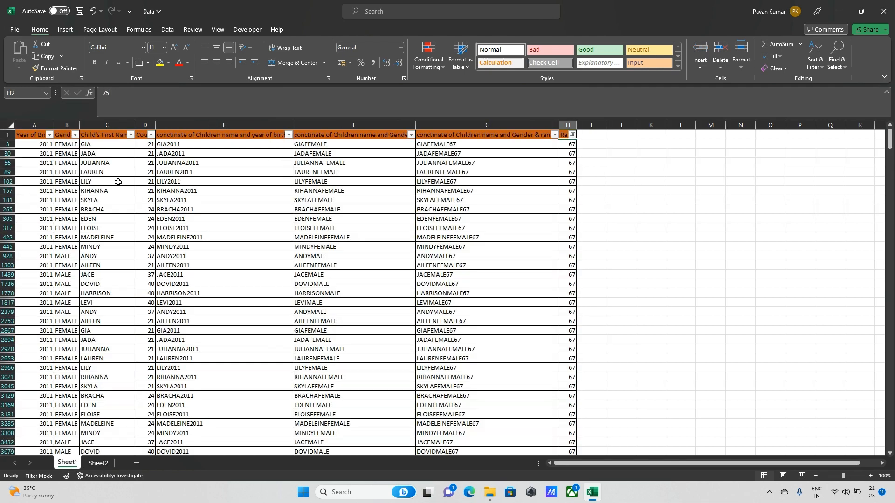
click(167, 146)
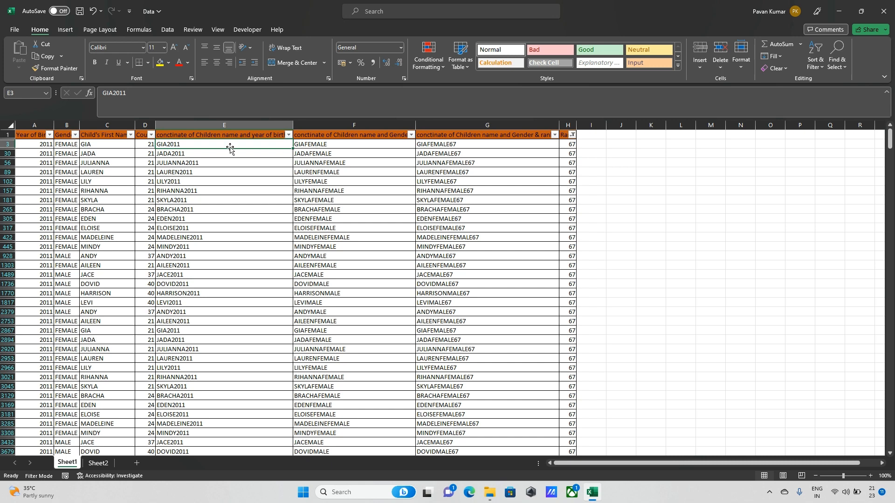
Test a missing key on Sheet2 by changing A2 to GIA20111.
click(96, 464)
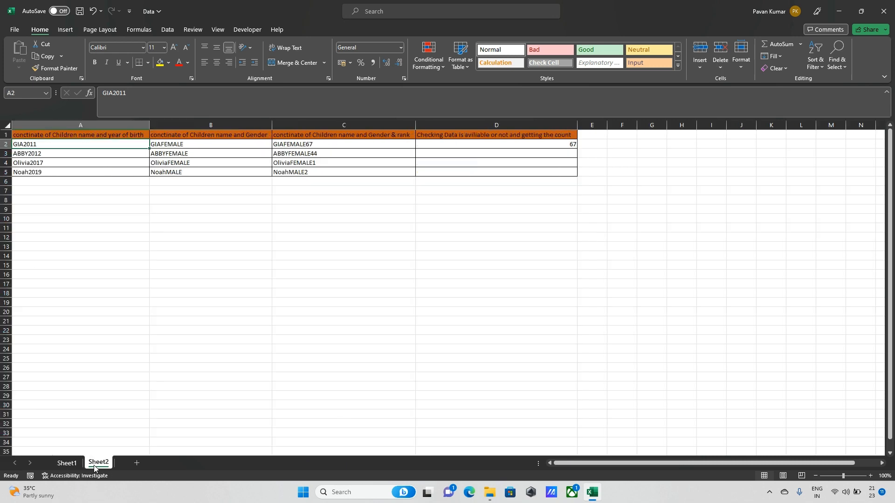
key(F2)
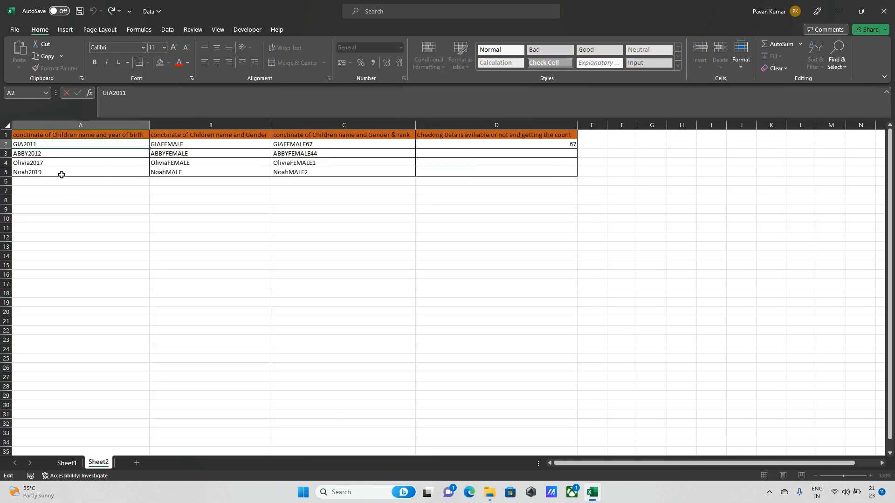
text(1)
key(Return)
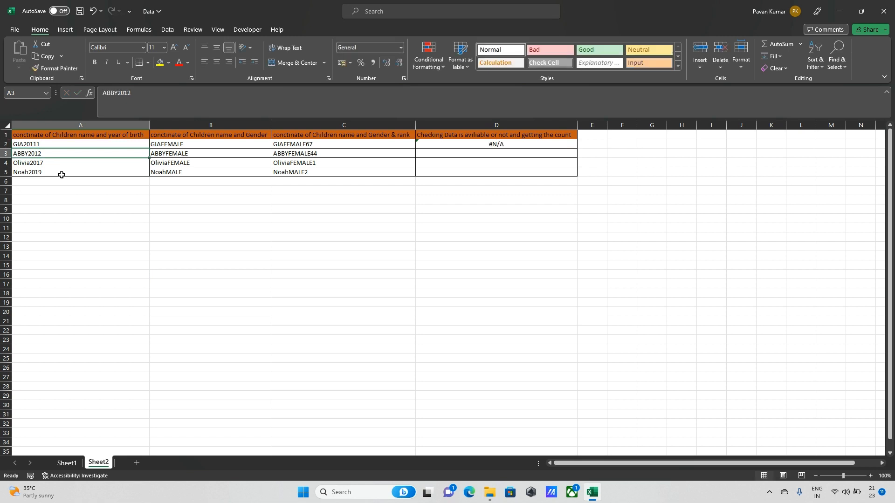
Wrap D2's VLOOKUP in IFERROR with "Data Not aviliable" as the error value, accepting the proposed formula correction.
click(473, 144)
double_click(473, 145)
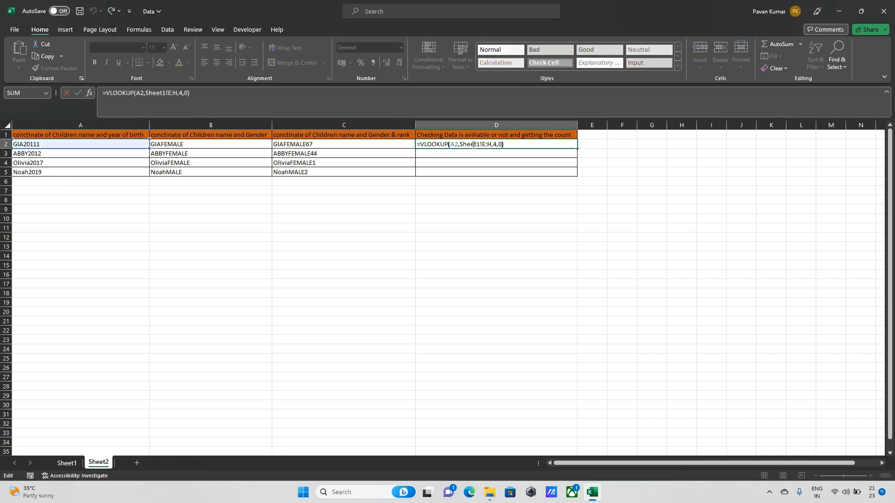
key(Home)
key(Right)
text(IFERROR()
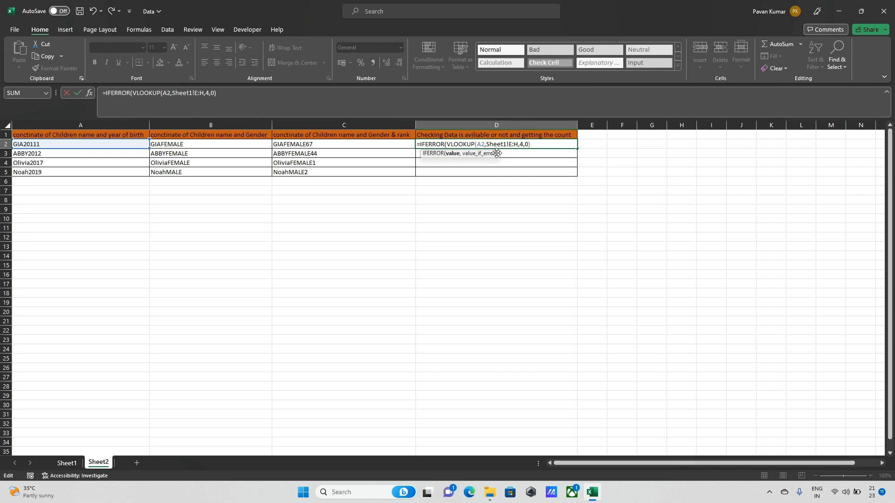
key(Right)
key(Right)
key(Right)
key(Right)
key(Right)
key(Right)
key(Right)
key(Right)
key(Right)
key(Right)
key(Right)
key(Right)
key(Right)
key(Right)
key(Right)
key(Right)
key(Right)
key(Right)
key(Right)
text(,)
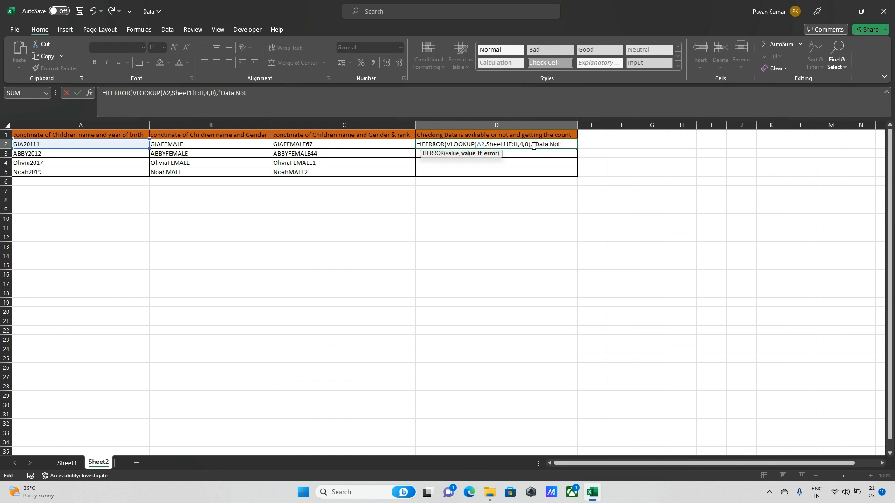
text("Data Not aviliable)
key(Return)
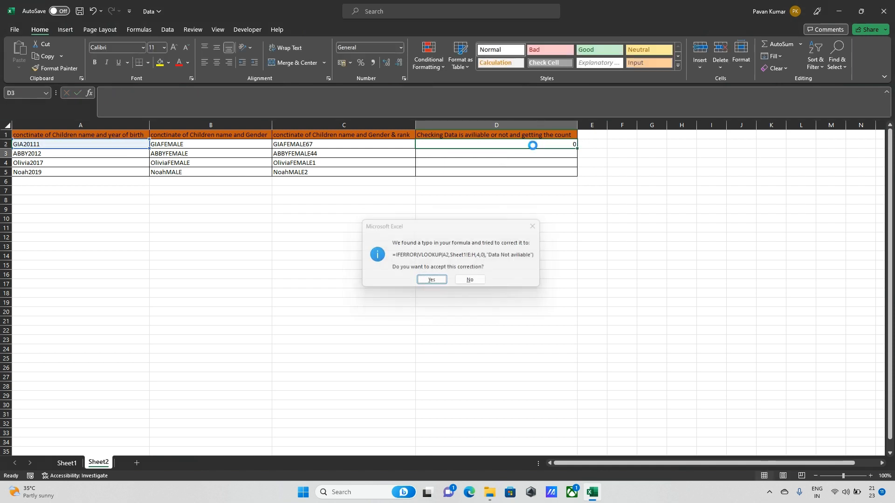
key(Return)
Fill the IFERROR lookup formula from D2 down to D5.
click(440, 144)
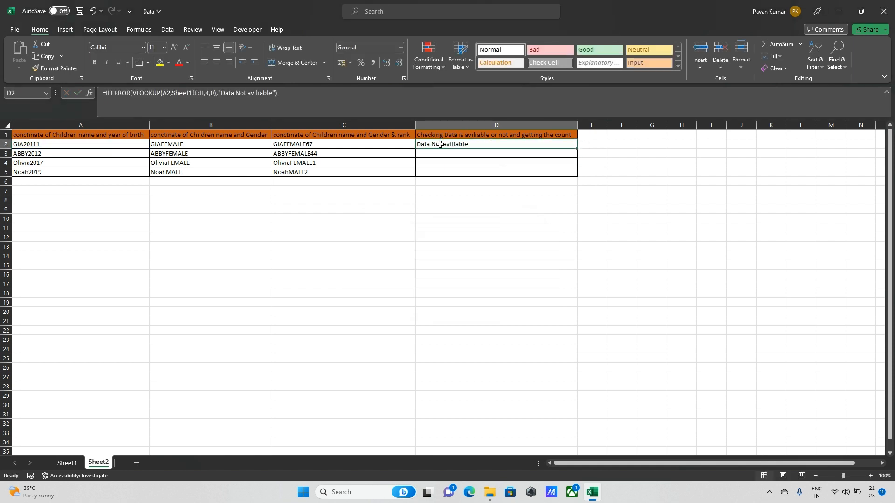
drag(439, 145, 440, 186)
key(ctrl+d)
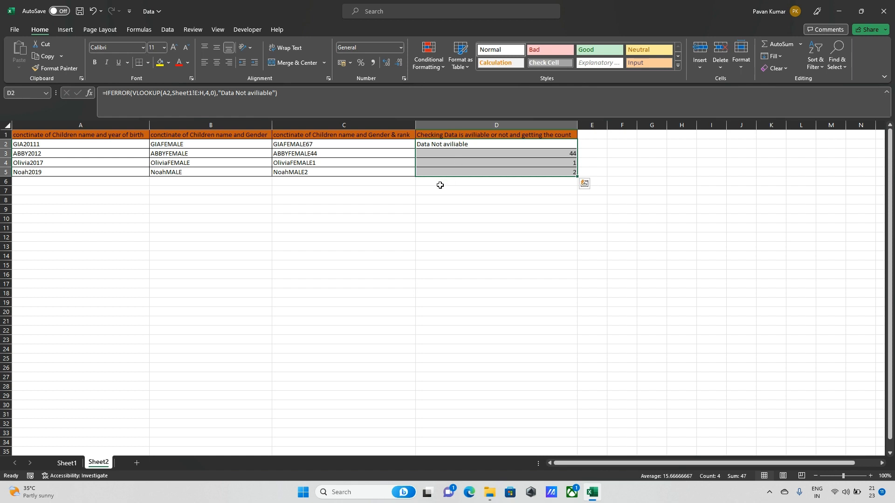
Nest a second IFERROR with a VLOOKUP of B2 as the value-if-error part of D2's formula, before "Data Not aviliable".
click(493, 150)
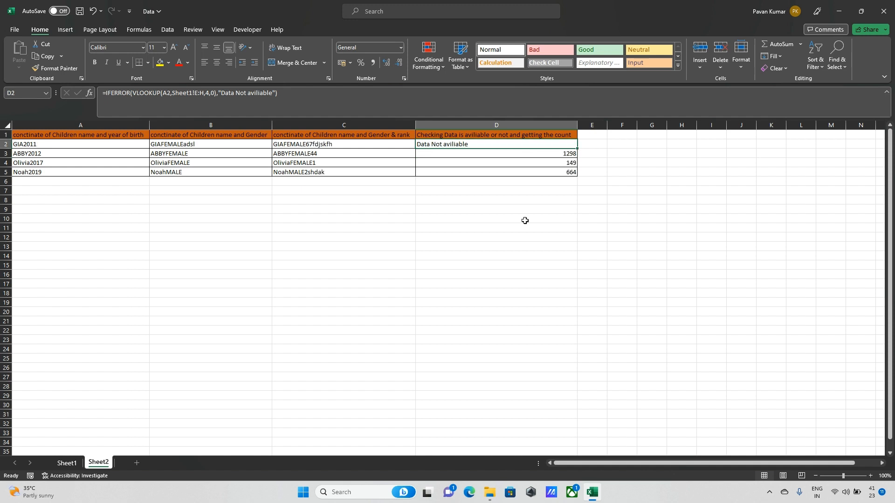
key(F2)
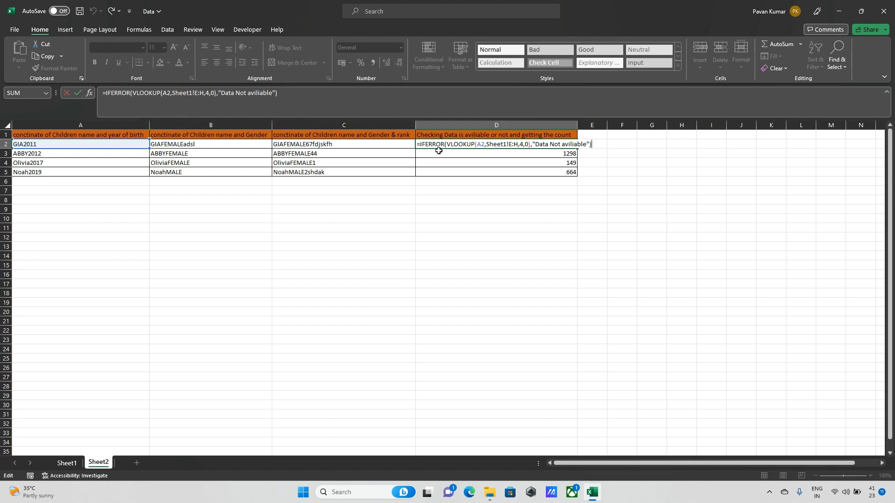
click(533, 147)
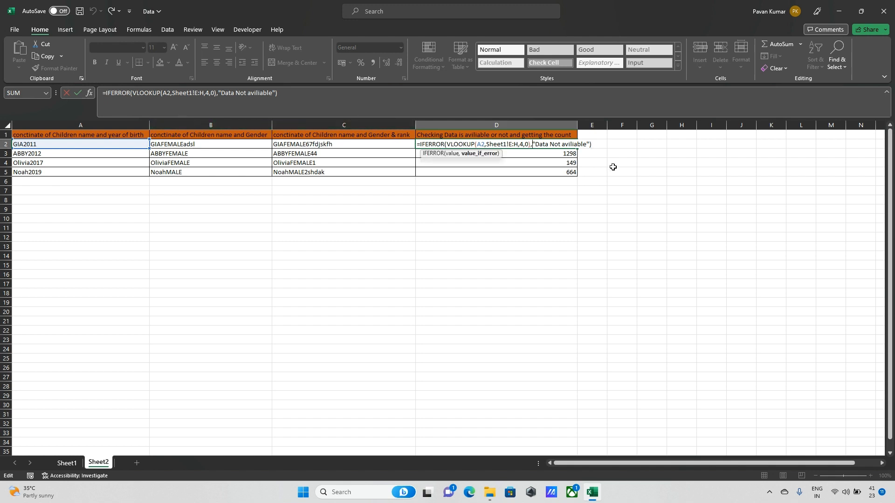
text(IFERROR()
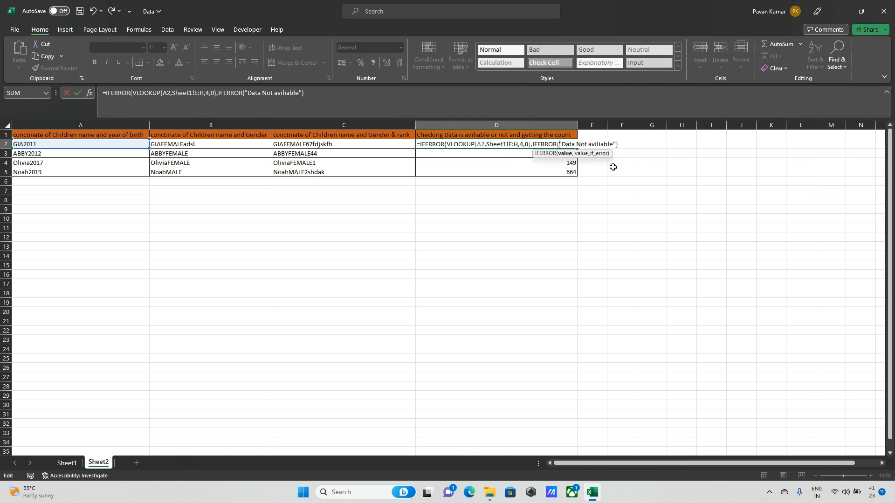
text(VLOOKUP()
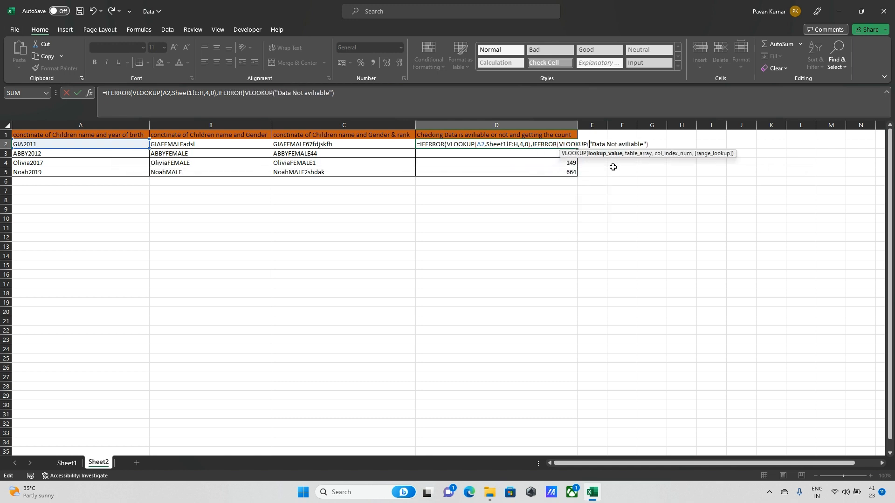
click(252, 144)
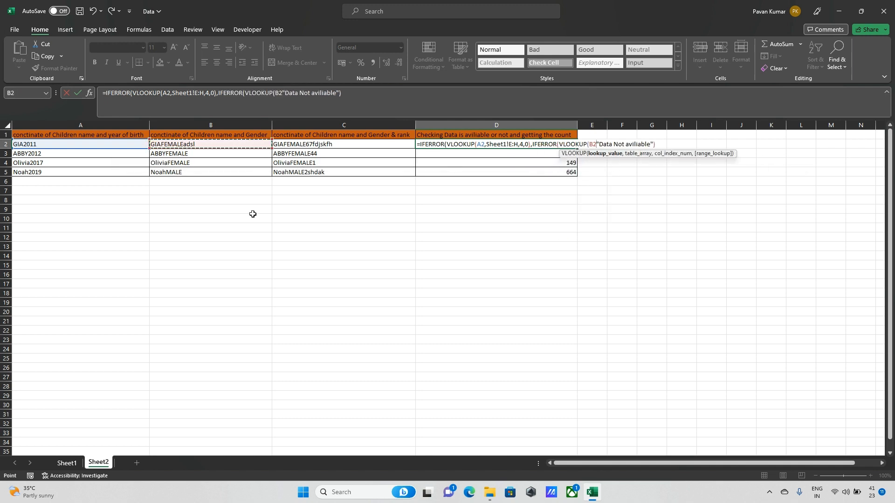
text(,)
Give the B2 lookup the table array Sheet1!F:H, column index 3 and exact match 0.
click(67, 463)
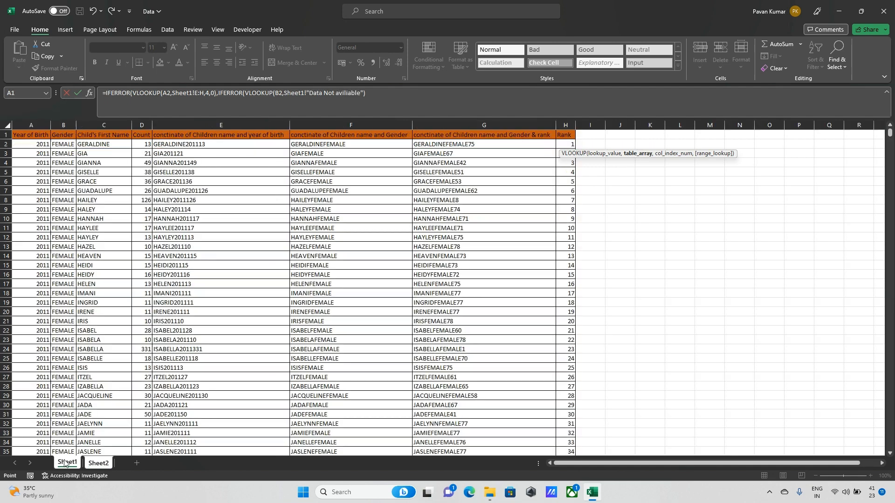
drag(313, 125, 562, 119)
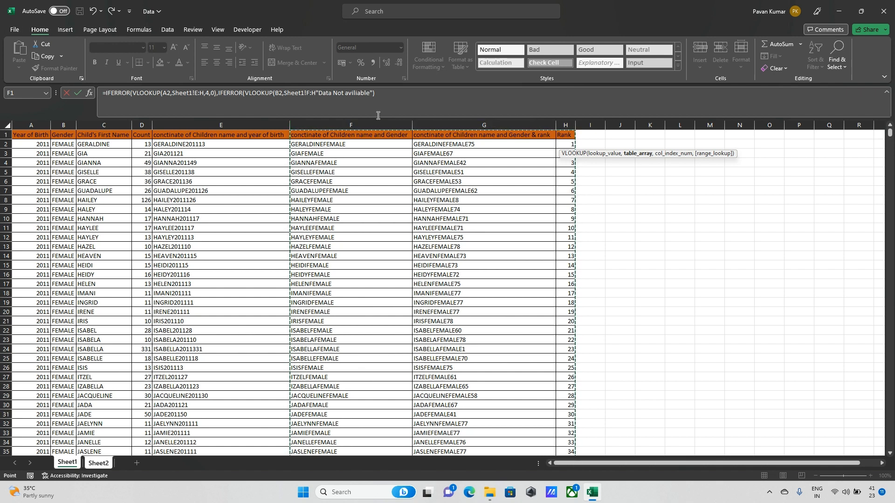
text(3)
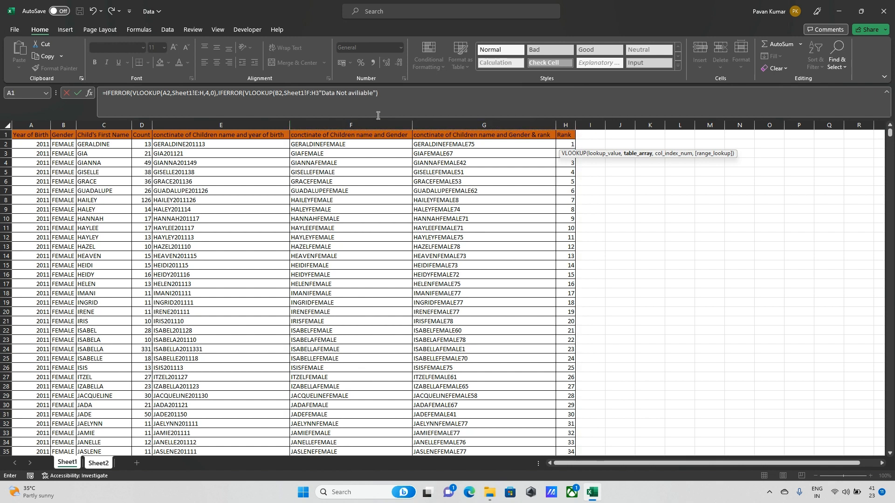
key(BackSpace)
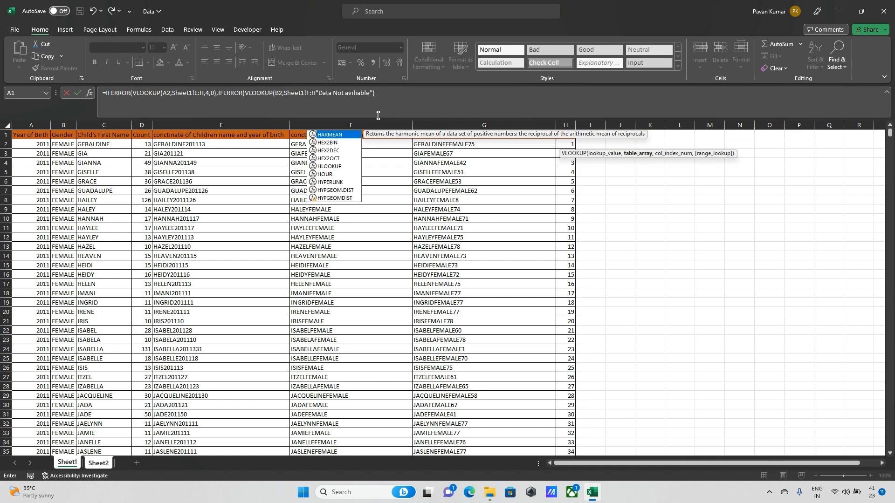
text(,3,0)
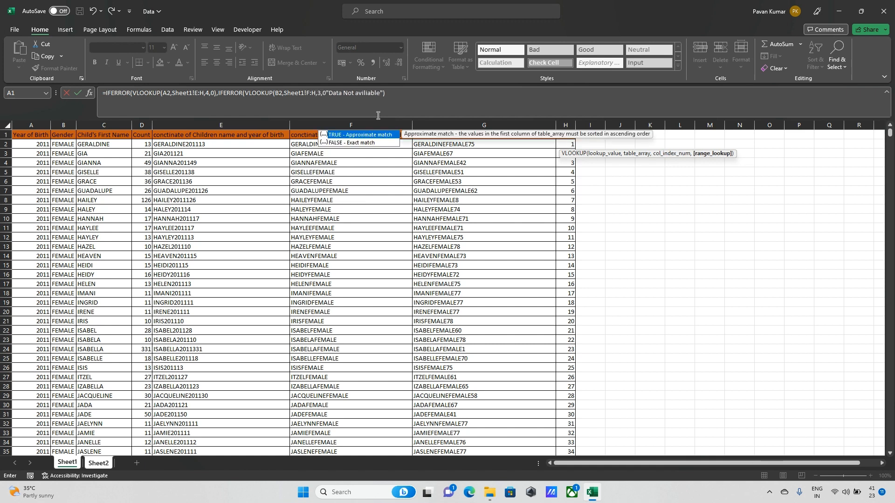
text(,)
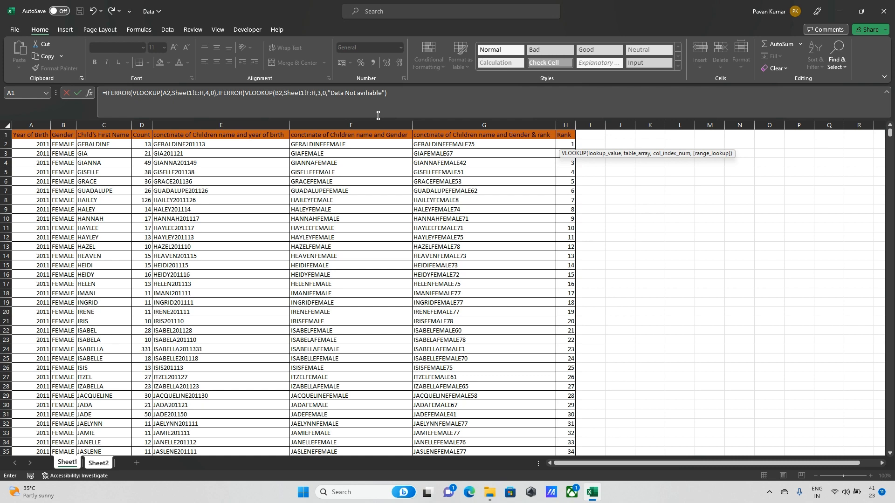
text())
Separate the closed B2 lookup from "Data Not aviliable" with a comma, remove the stray comma, and accept the proposed formula correction.
key(Return)
key(Return)
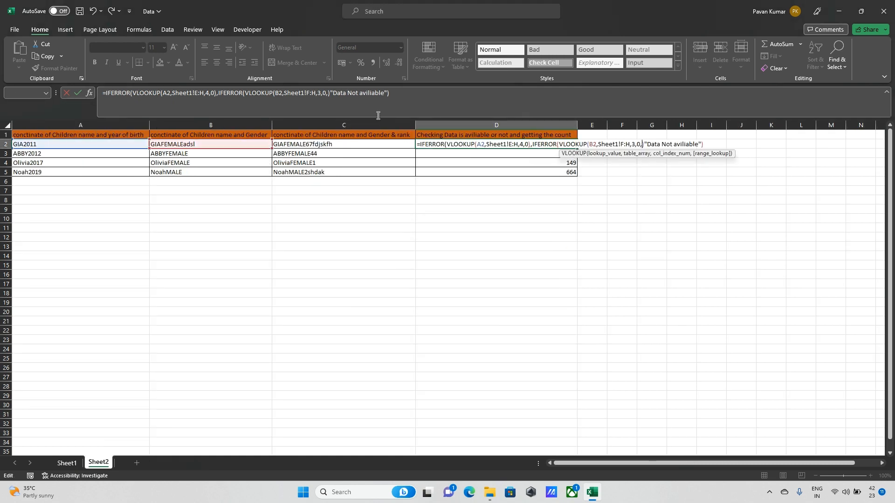
key(Right)
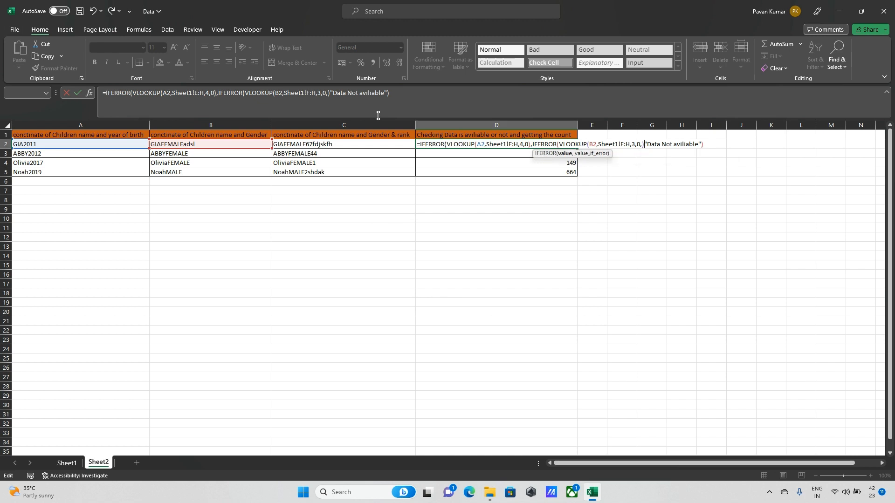
text(,)
key(Return)
key(Return)
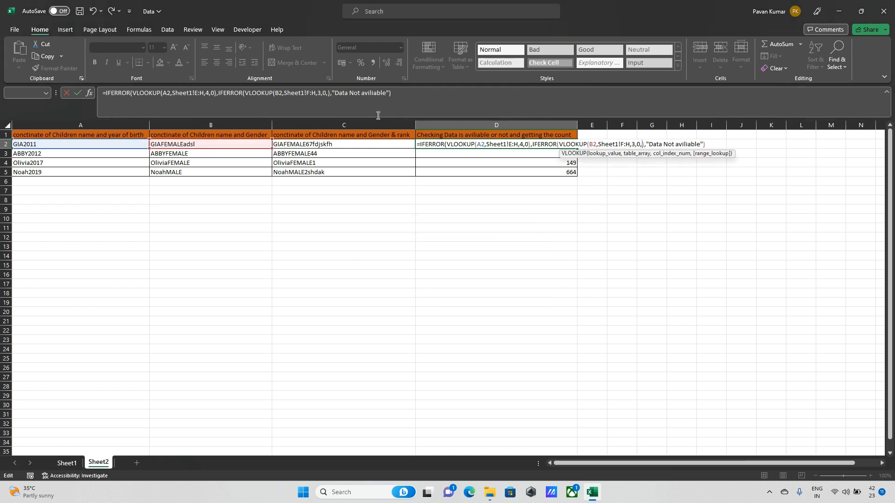
key(BackSpace)
key(Return)
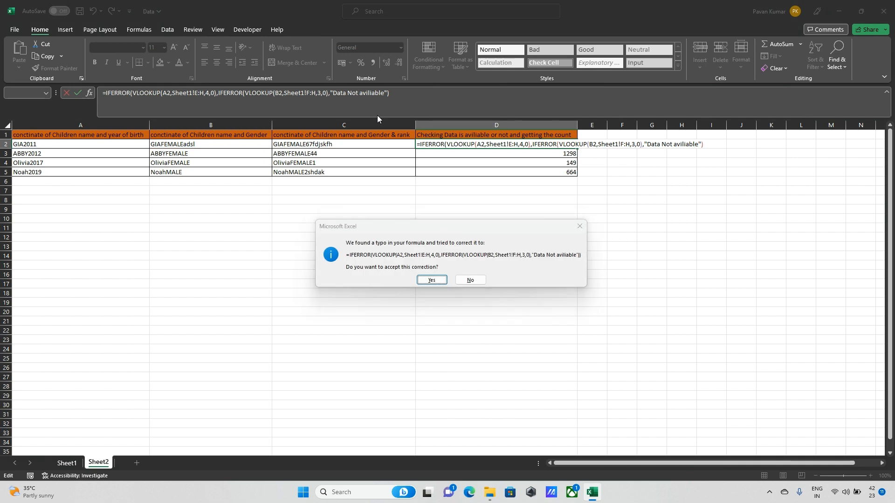
key(Return)
Nest a third IFERROR with a VLOOKUP of C2 before "Data Not aviliable" in D2's formula.
key(ctrl+z)
key(F2)
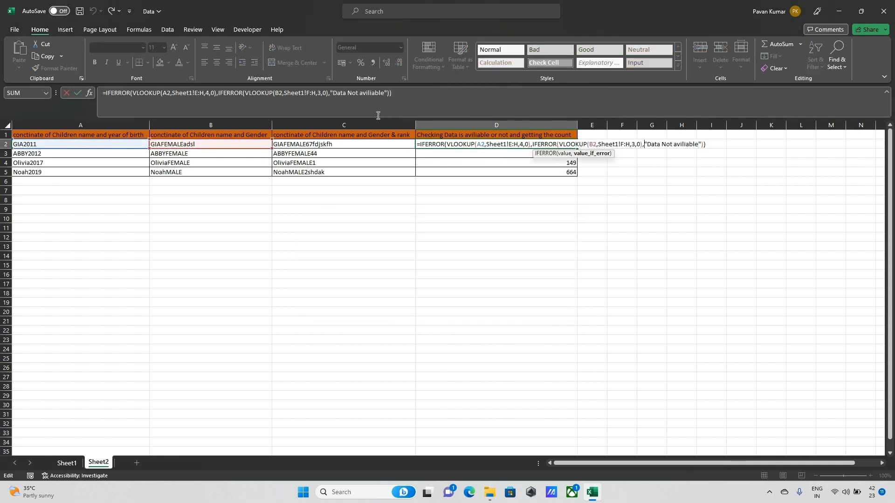
text(ifer)
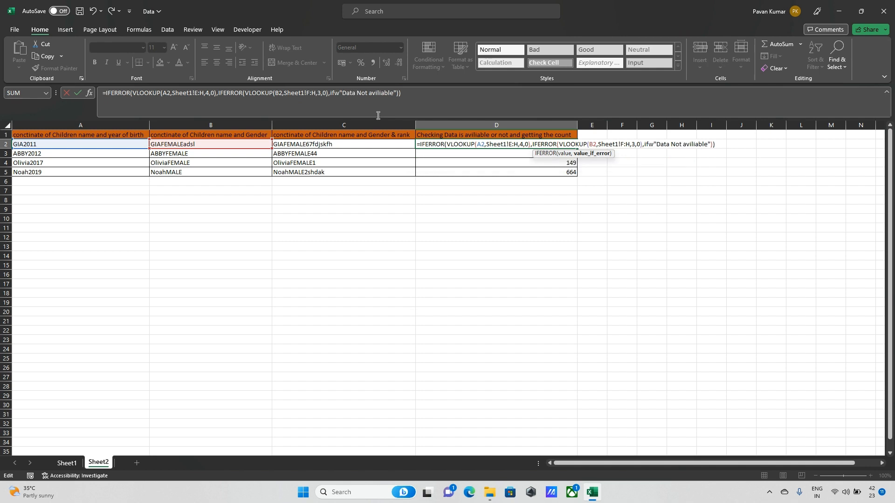
key(Tab)
text(l)
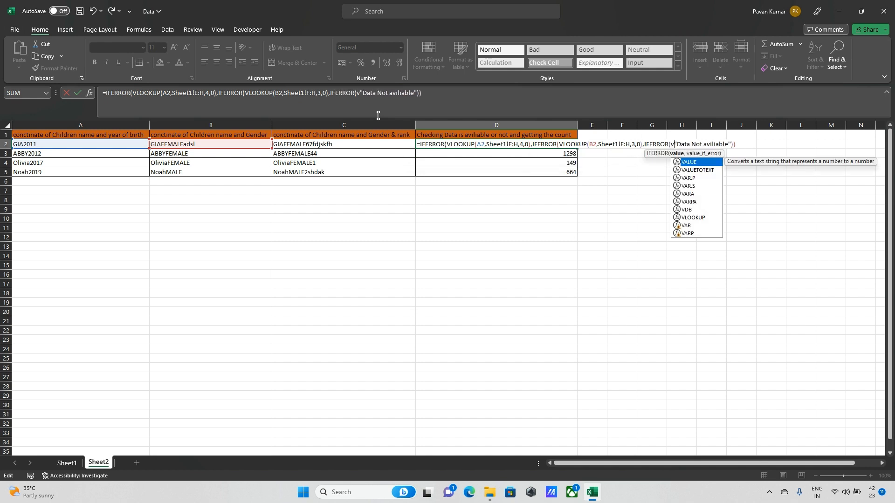
key(Escape)
key(BackSpace)
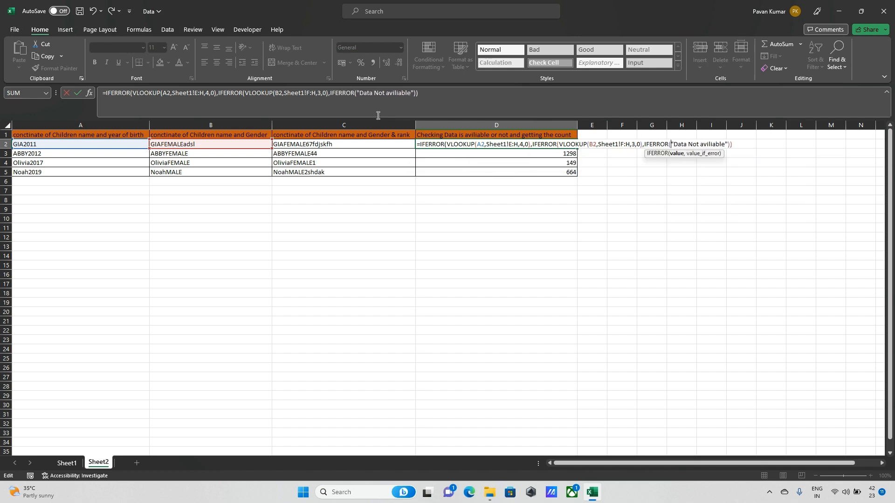
text(vlo)
key(Tab)
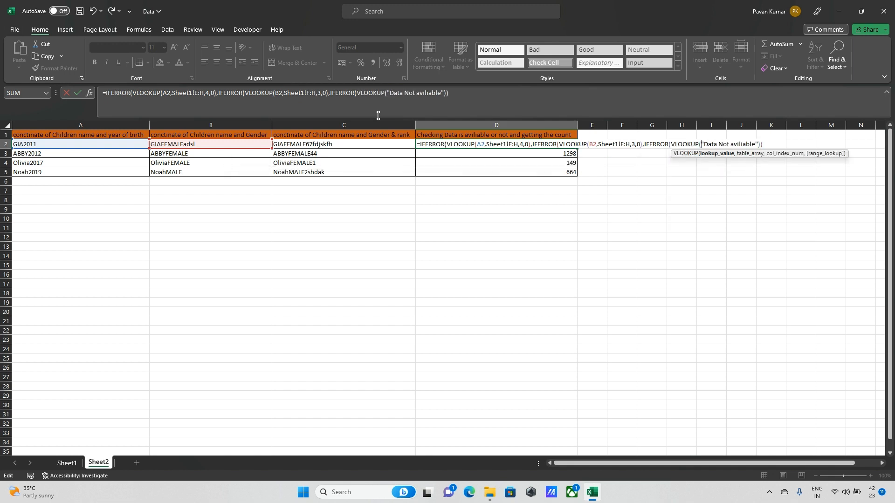
click(301, 146)
text(,)
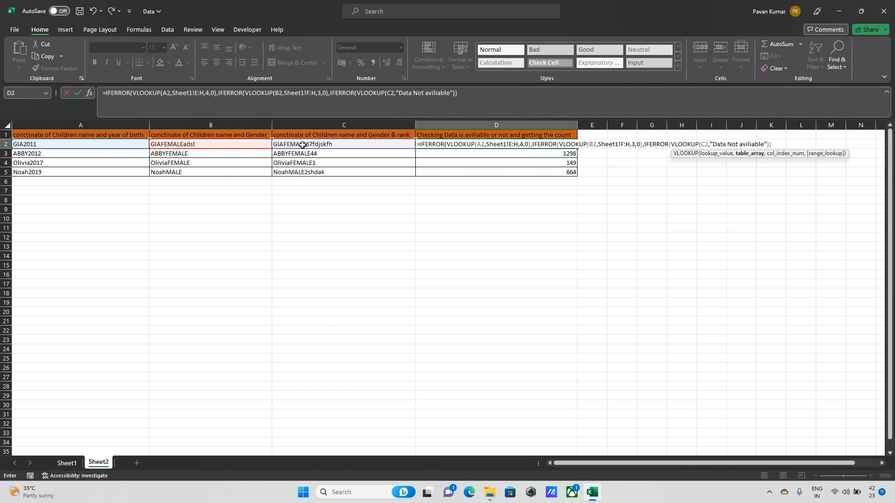
Complete the C2 lookup with table array Sheet1!G:H, column index 2 and exact match 0, and commit D2's formula.
click(68, 463)
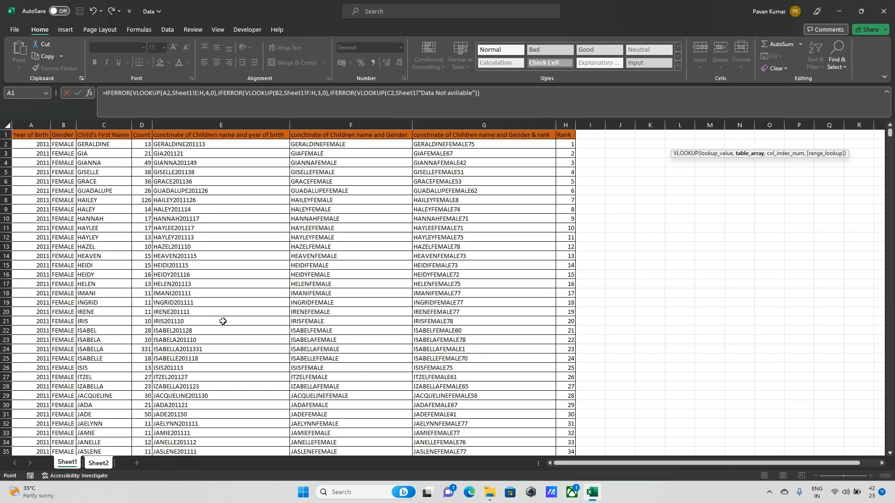
drag(437, 130, 562, 122)
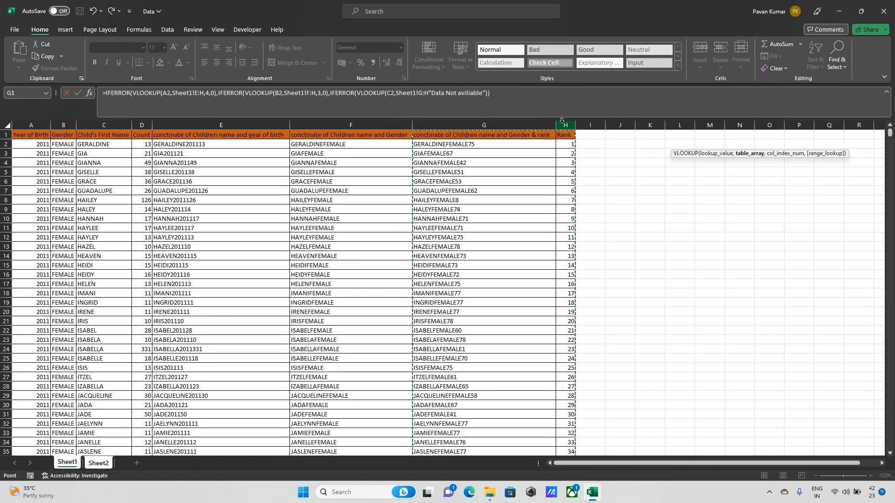
text(,2,0)
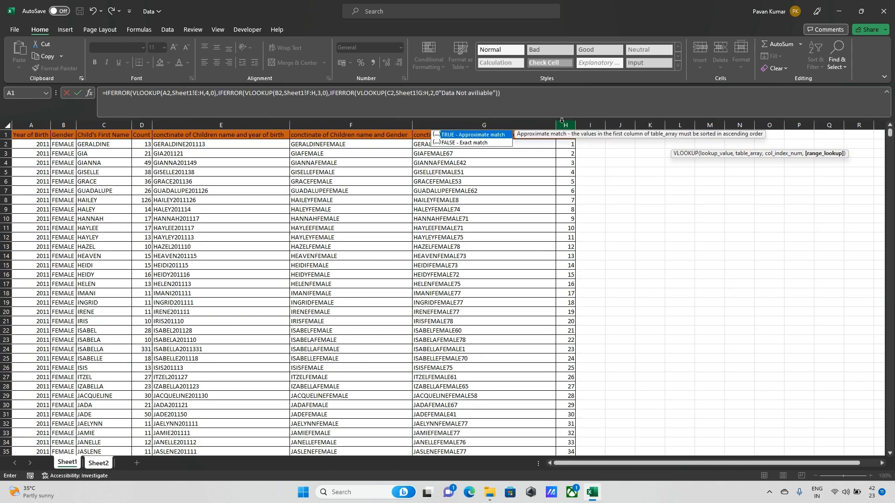
text())
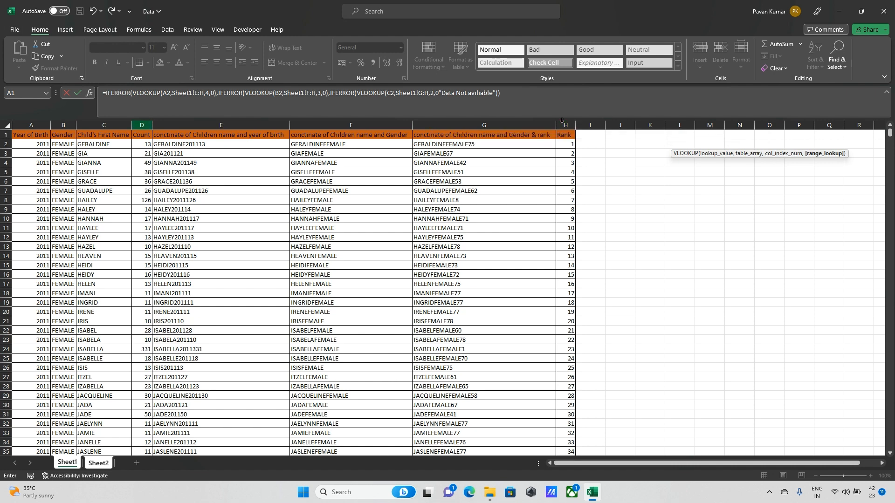
text(,)
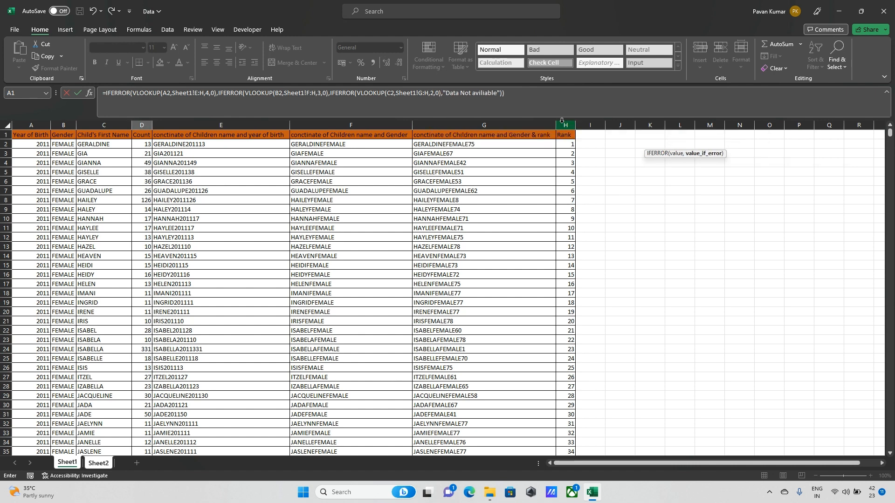
key(Return)
key(Return)
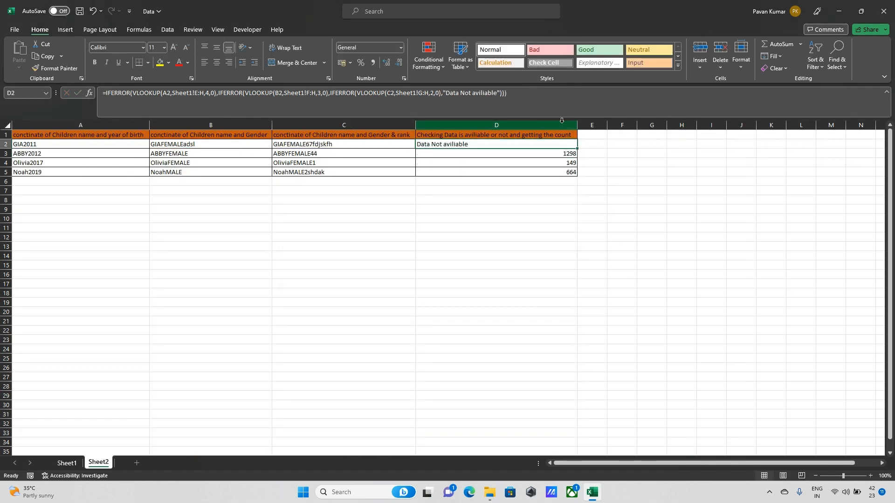
Correct the key in Sheet2's C2 to GIAFEMALE67 and check D2's formula against it.
key(Left)
key(F2)
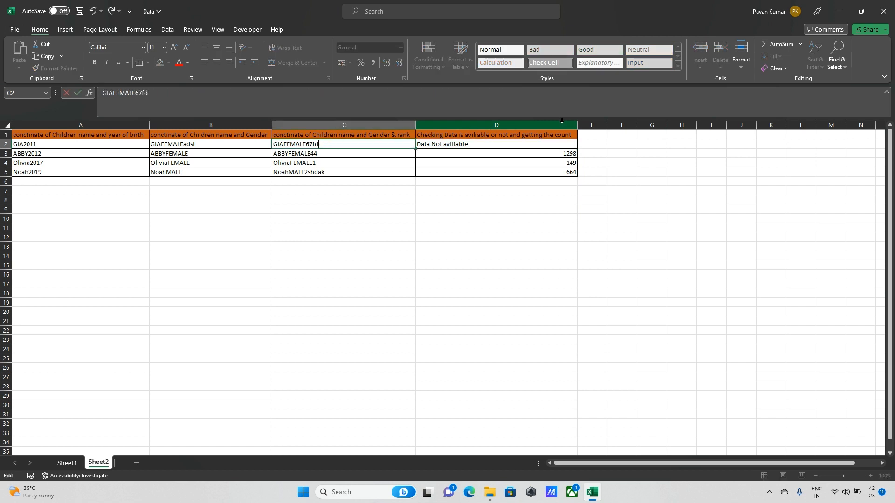
key(Return)
key(Up)
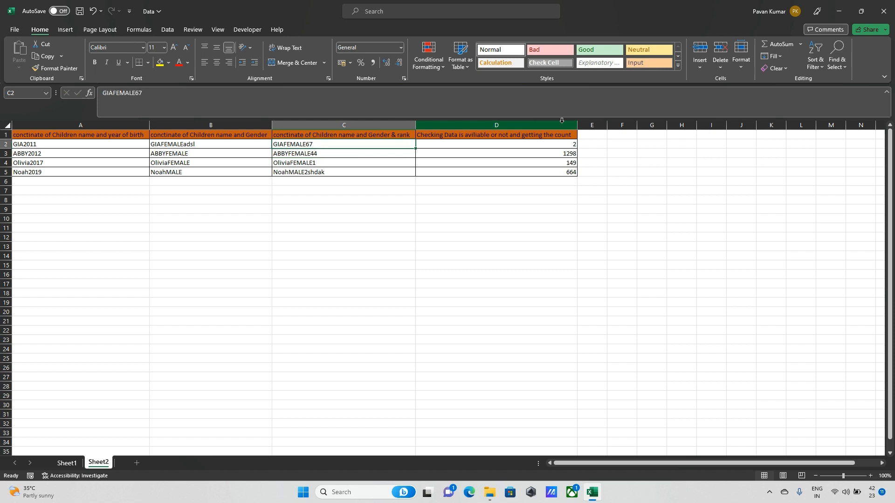
key(Right)
key(Left)
key(Right)
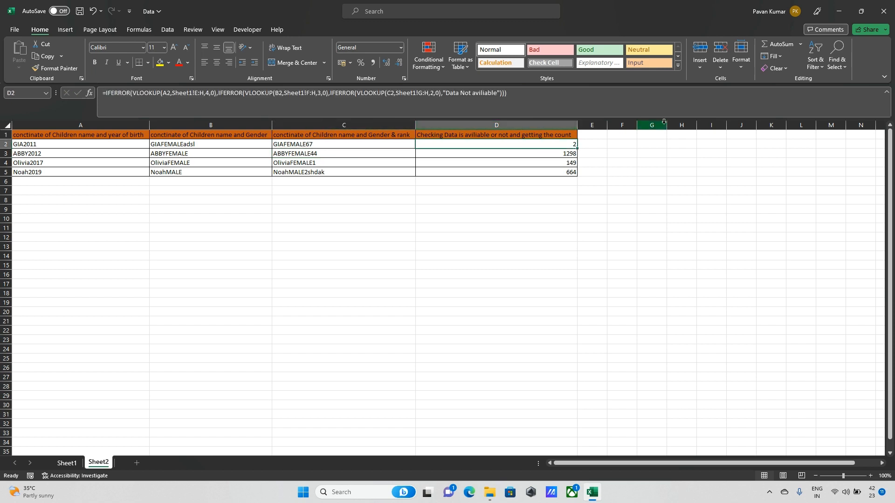
Add filters to the header row of Sheet1's table for checking the GIAFEMALE67 key.
click(312, 145)
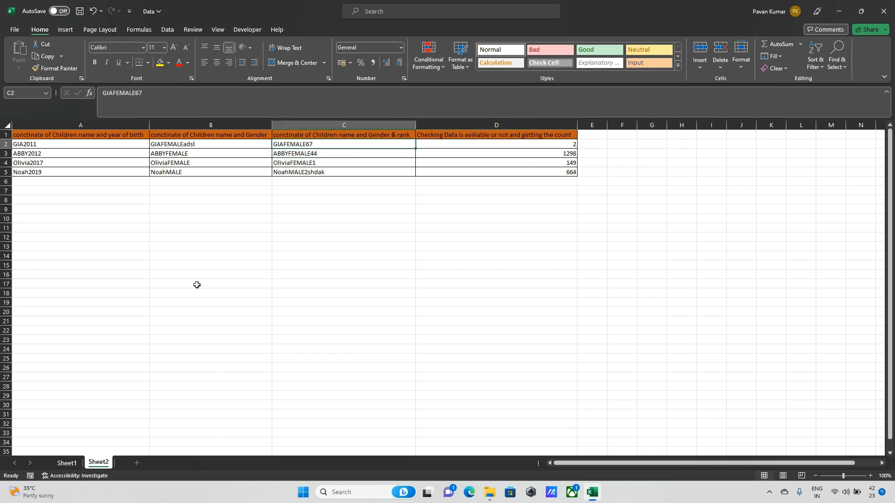
click(67, 462)
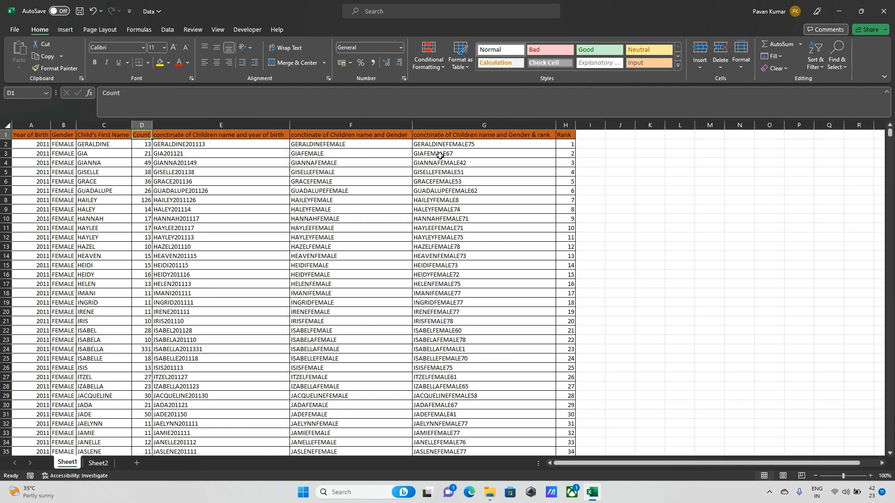
click(439, 139)
key(ctrl+shift+l)
key(Right)
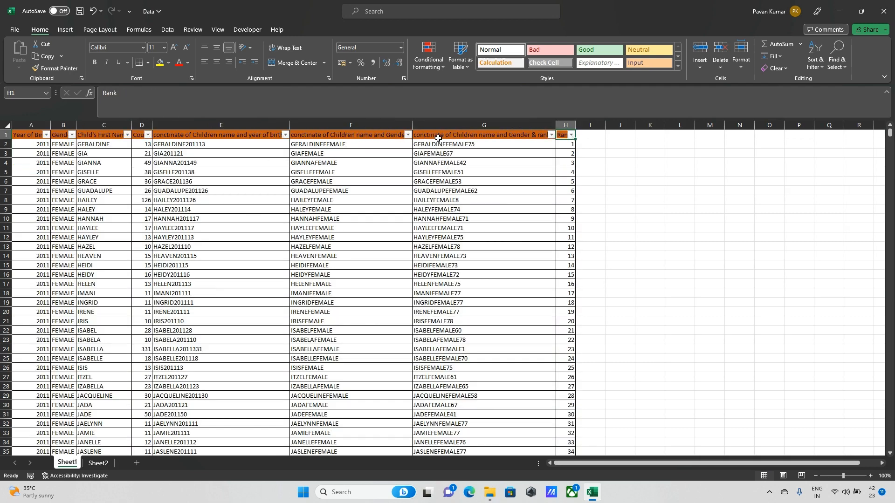
Filter Sheet1's Rank column by the value 2.
key(alt+Down)
click(496, 232)
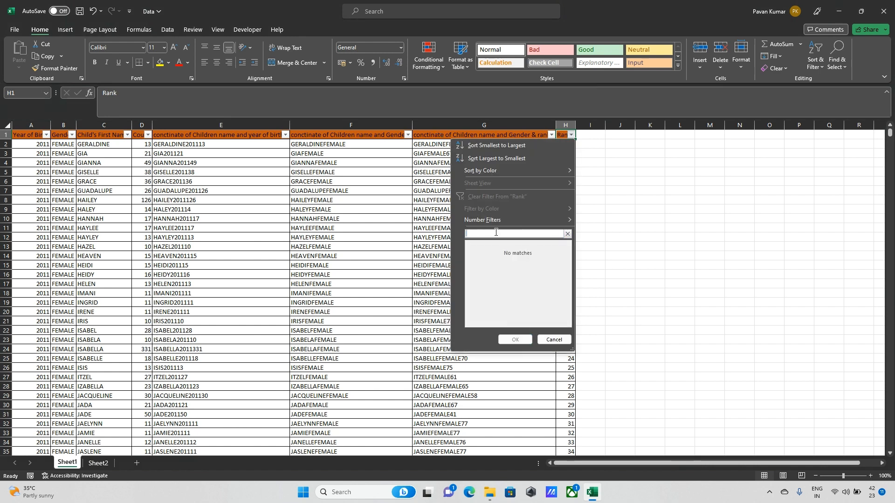
key(BackSpace)
key(Tab)
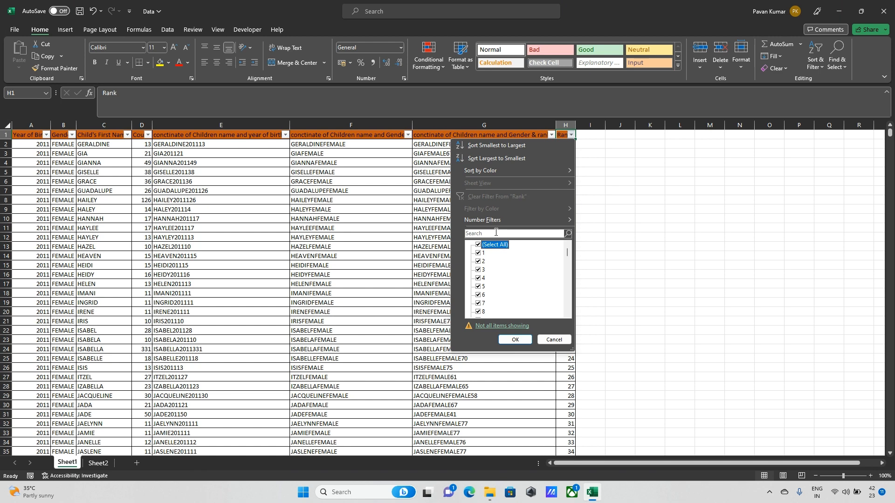
click(495, 232)
text(2)
key(Return)
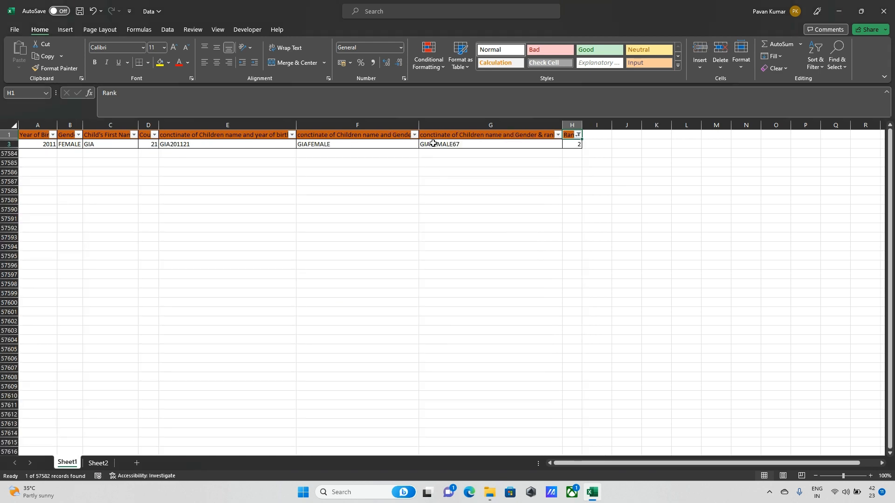
Examine the filtered GIA record on Sheet1, comparing its first name and concatenated keys with its rank.
click(433, 144)
click(124, 145)
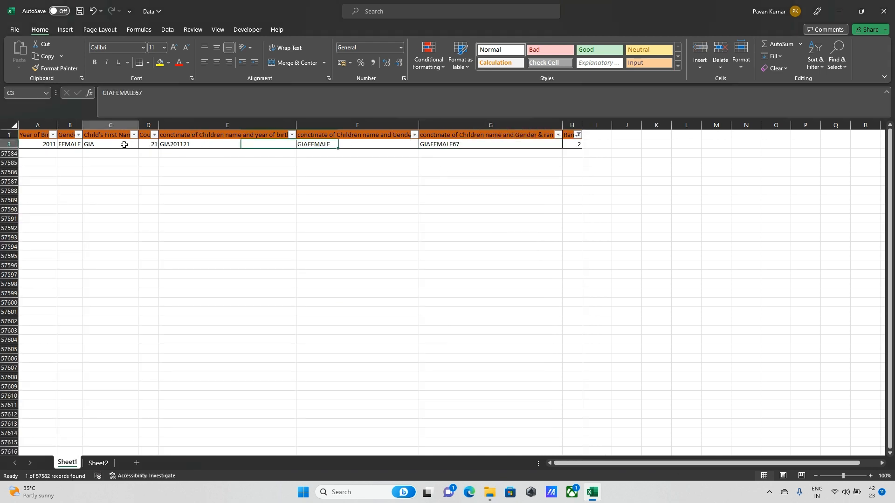
key(shift+space)
click(228, 135)
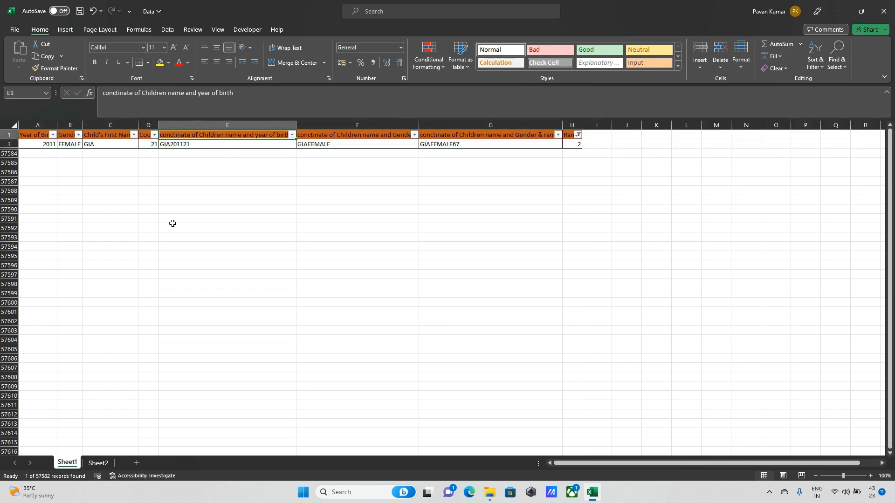
Return to Sheet2 and review the nested IFERROR and VLOOKUP formula in D2.
click(89, 464)
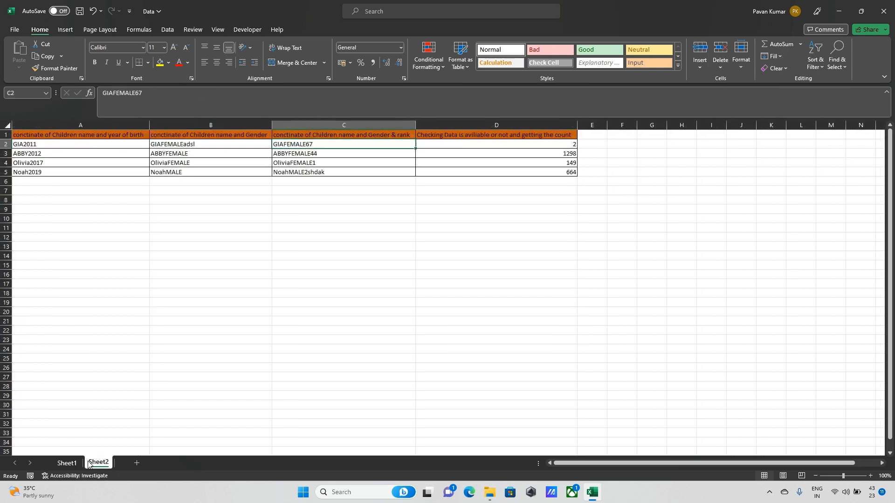
click(434, 145)
key(Left)
key(Right)
key(F2)
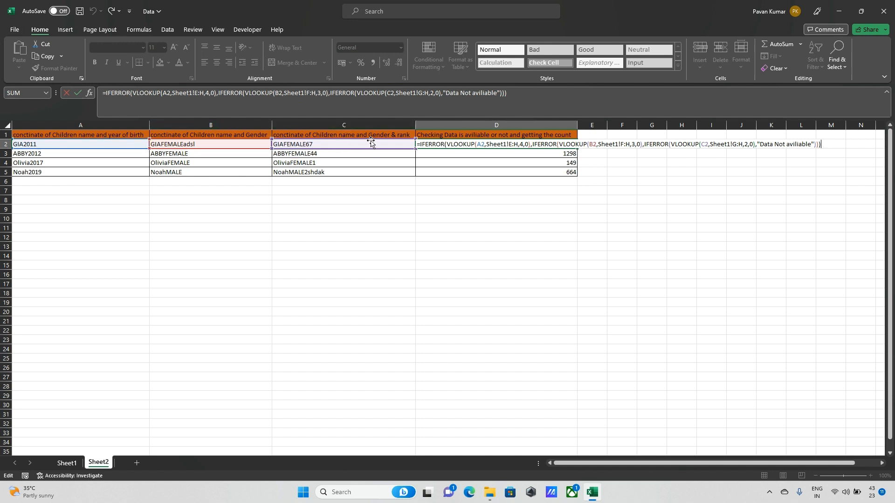
key(ctrl+Return)
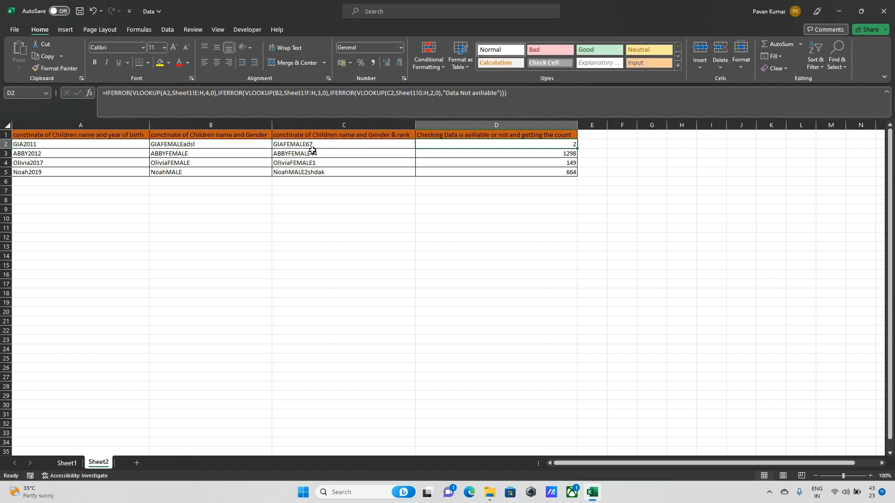
Change Sheet2's C2 key to the non-matching GIAFEMALE67lkdsc.
click(320, 147)
key(F2)
text(lkdsc)
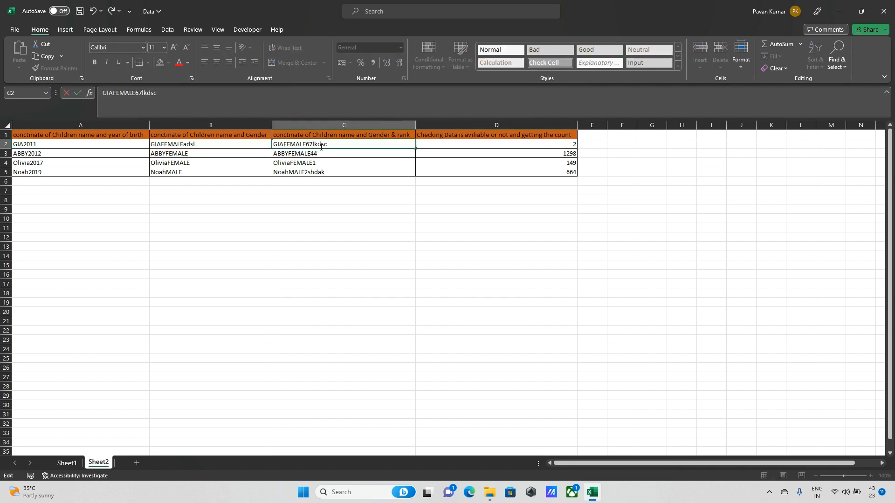
key(Return)
Change Sheet2's A2 key to the non-matching GIA2011lkcs.
key(Up)
key(Left)
key(Left)
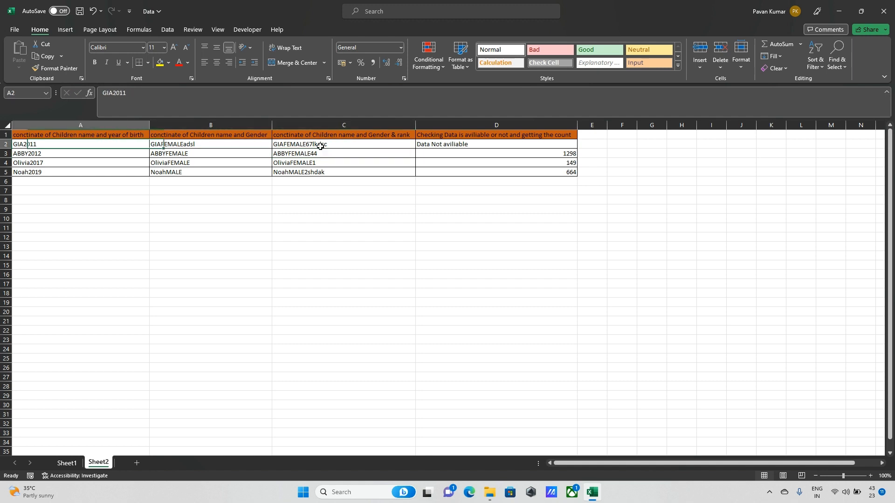
key(F2)
text(lkcs)
key(Return)
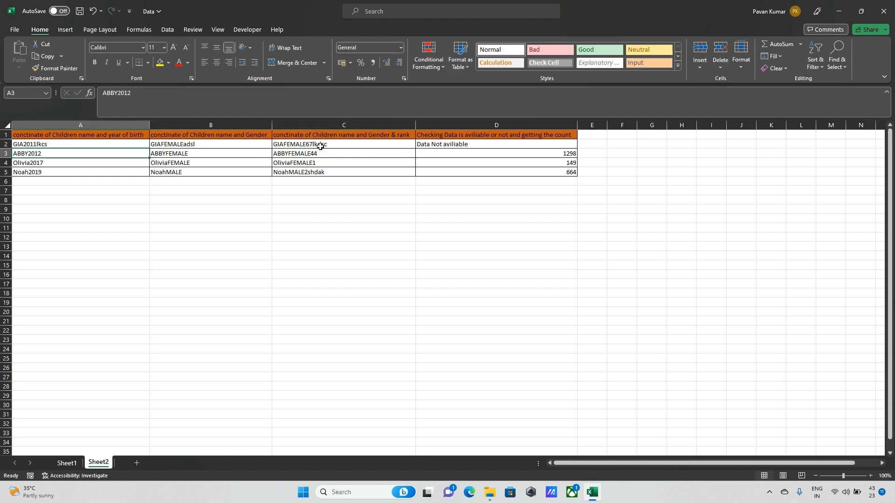
Check D2's formula and the results below it against the altered keys in row 2.
key(Up)
key(Right)
key(Right)
key(Right)
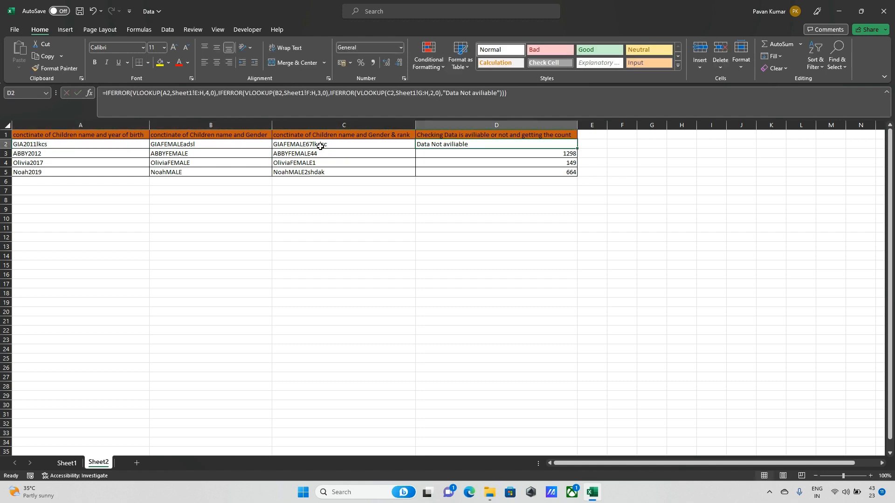
key(ctrl+shift+Down)
key(Up)
key(Left)
key(Left)
key(Left)
key(Down)
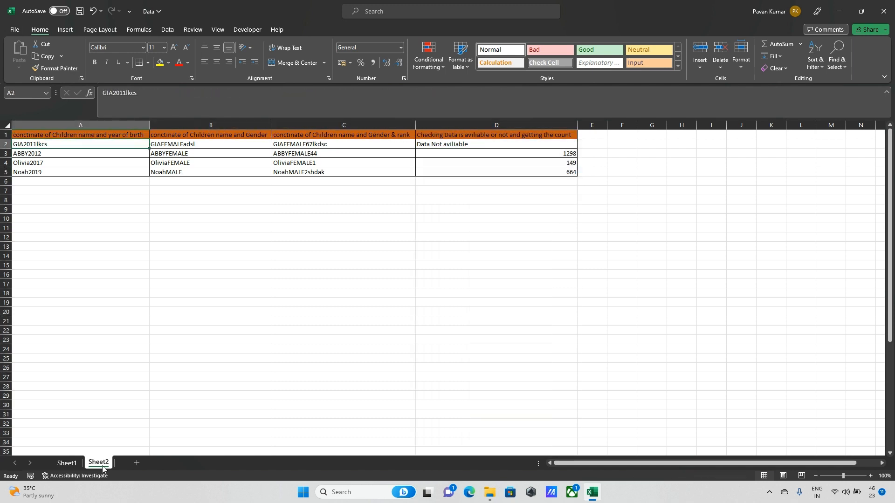
Compare Sheet2's lookup keys in A2:A5 with the CONCAT formula in Sheet1's E2.
click(65, 124)
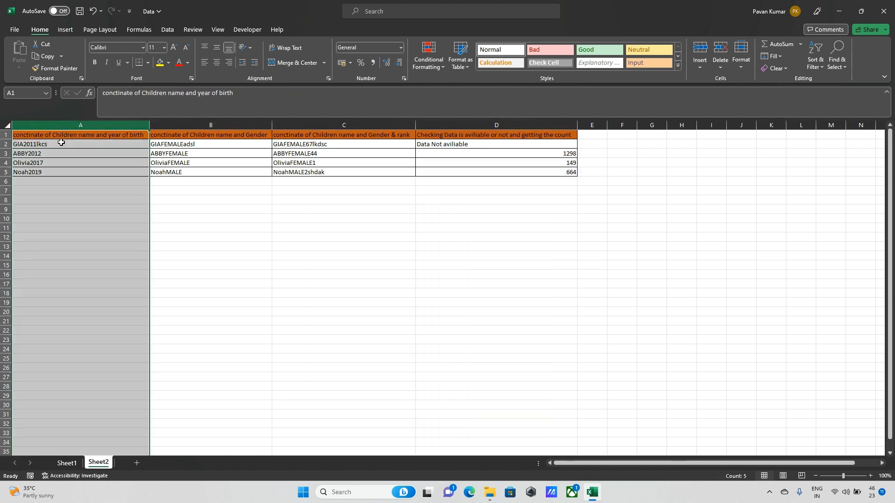
drag(62, 142, 64, 171)
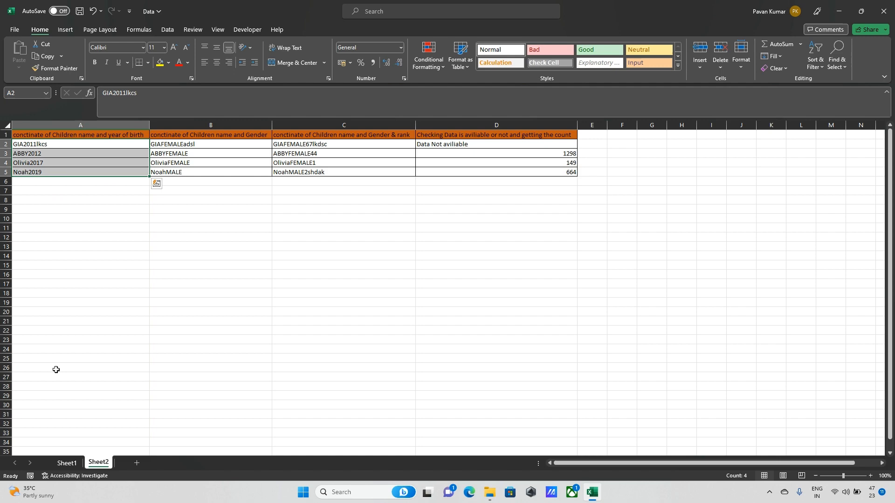
click(67, 463)
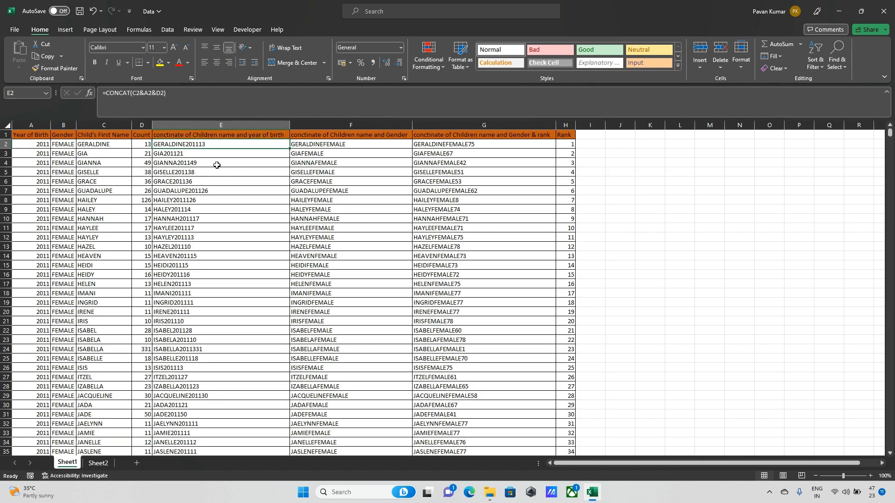
key(F2)
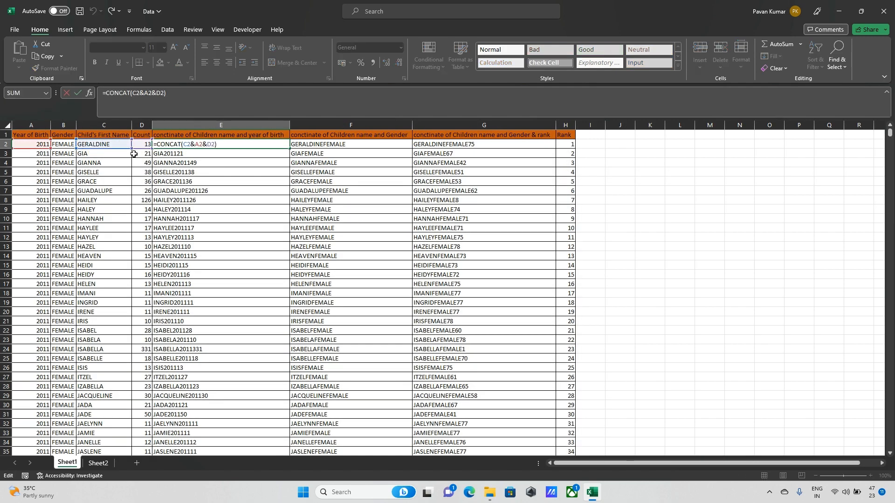
key(ctrl+Return)
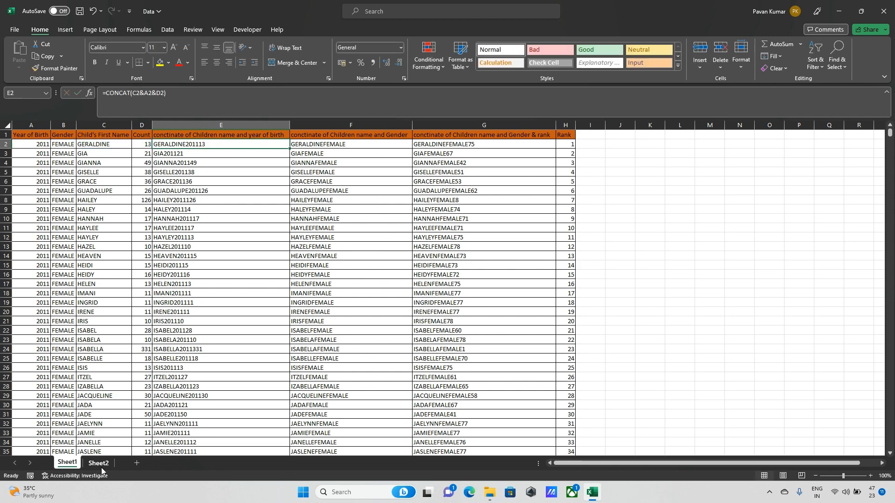
Examine how far down Sheet1's data extends, from the first record to the last, and return to Sheet2.
click(102, 468)
click(68, 463)
click(64, 321)
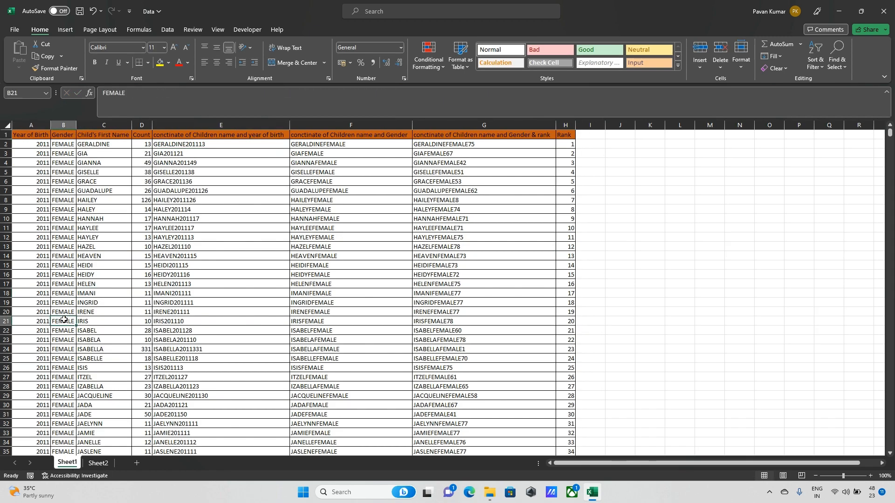
key(ctrl+Down)
key(Down)
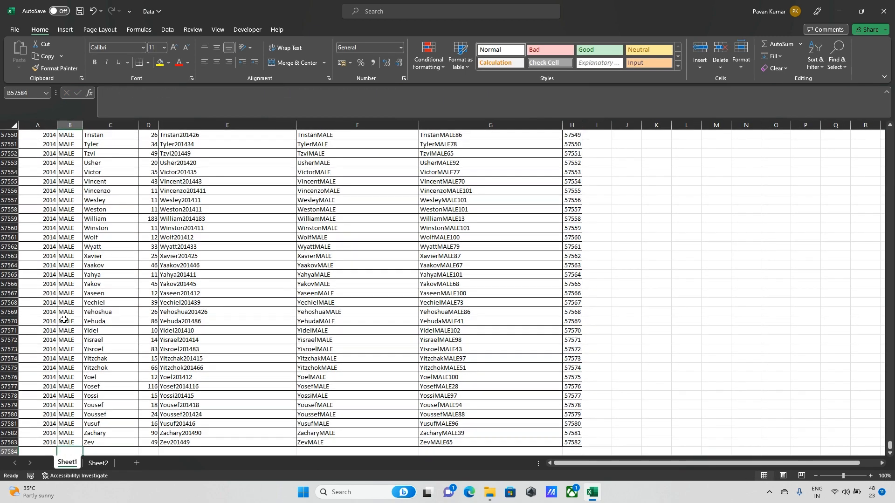
key(Up)
key(Left)
key(ctrl+Down)
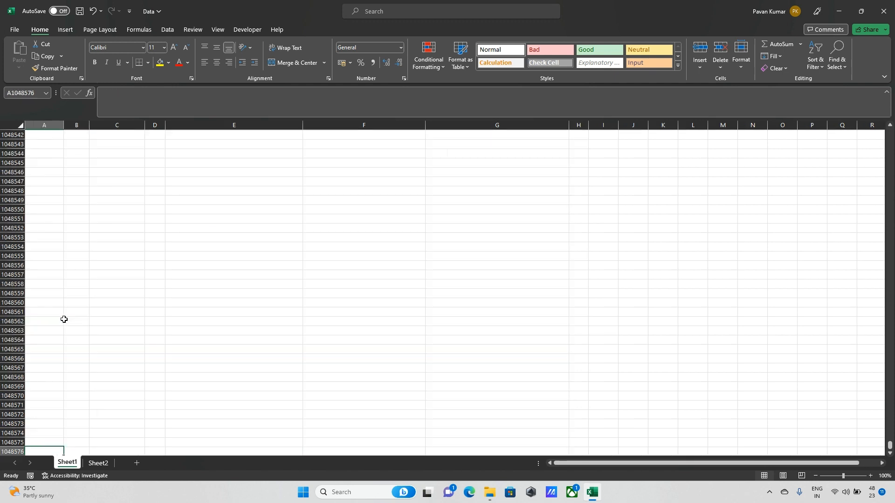
key(Up)
key(Up)
key(Up)
key(Up)
key(Up)
key(Up)
key(Up)
key(Up)
key(Up)
key(ctrl+Up)
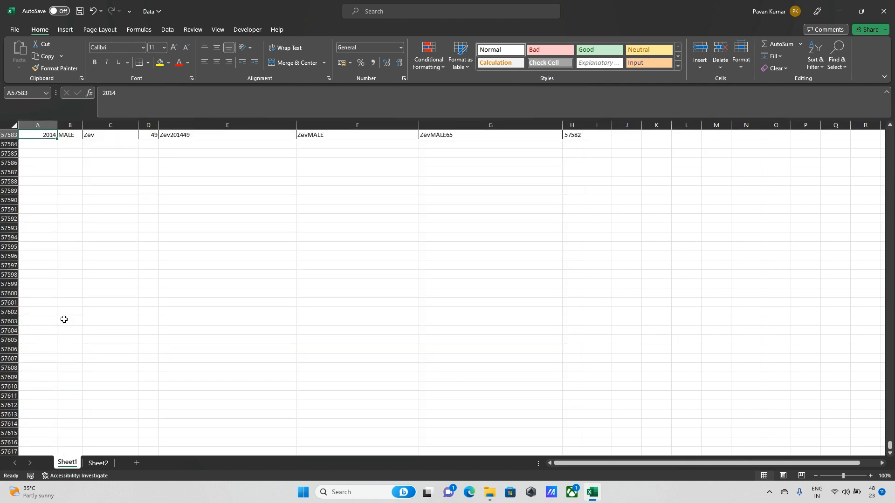
key(ctrl+Up)
key(Down)
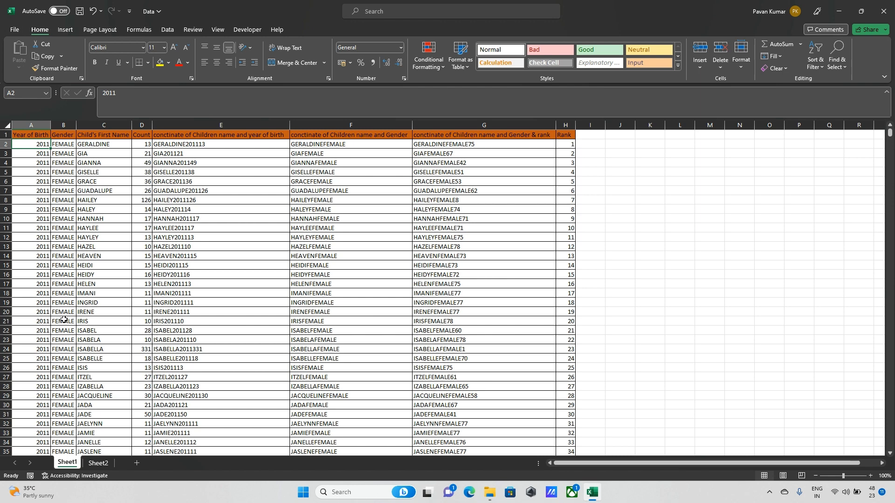
click(98, 463)
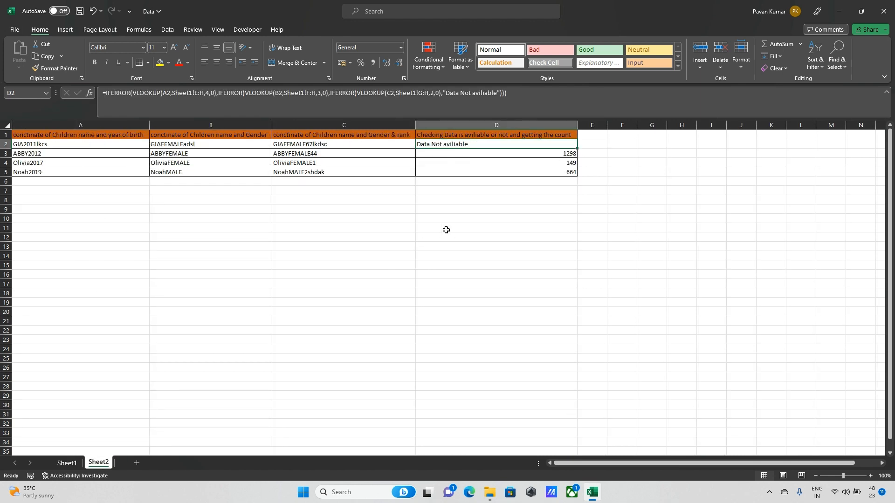